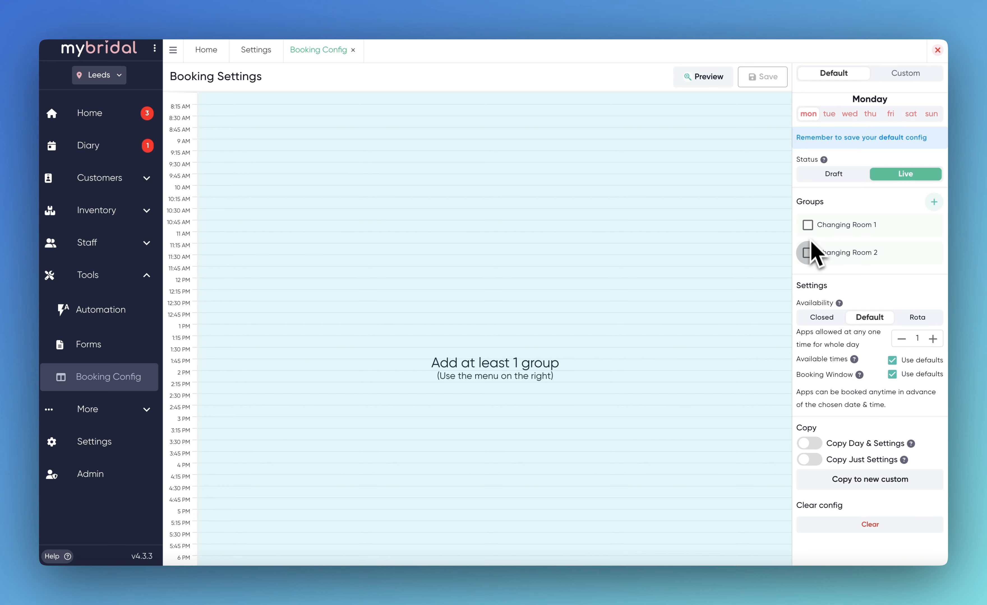
Enable Changing Room 1 and Changing Room 2 for Monday and start a Changing Room 1 item in the 1st Bridal Appointment category
click(808, 225)
click(806, 287)
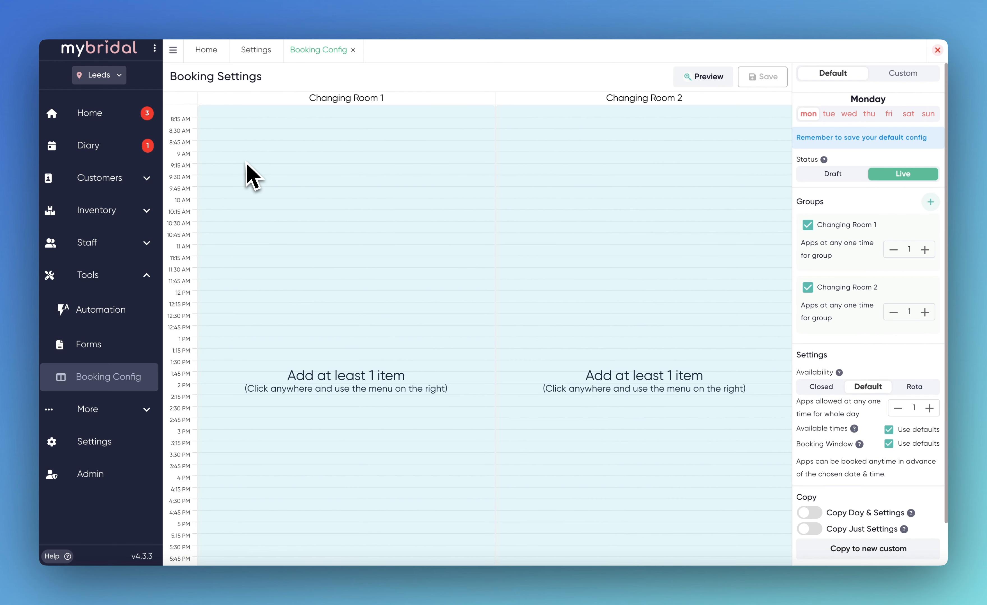
click(211, 164)
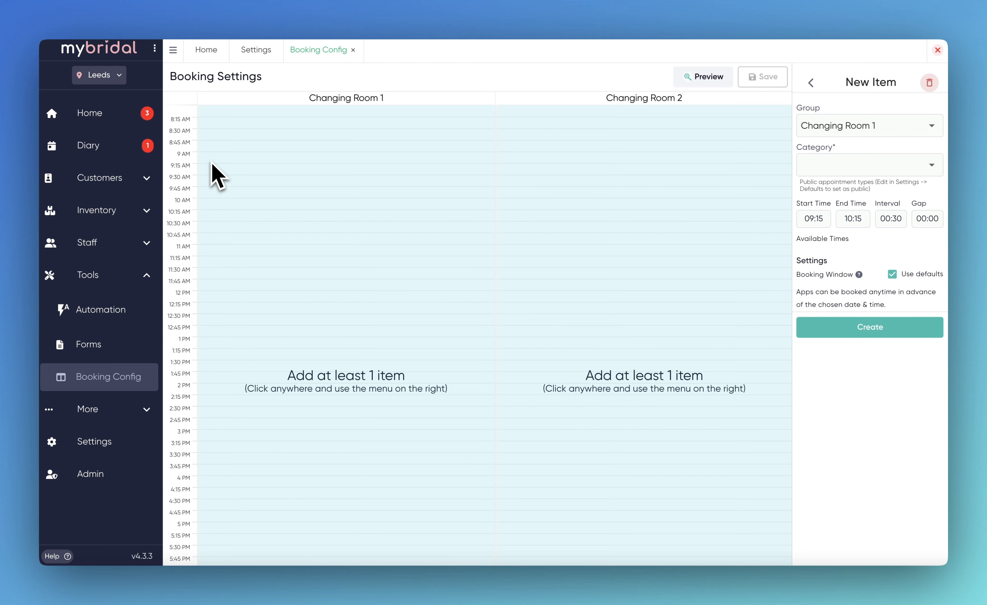
click(901, 171)
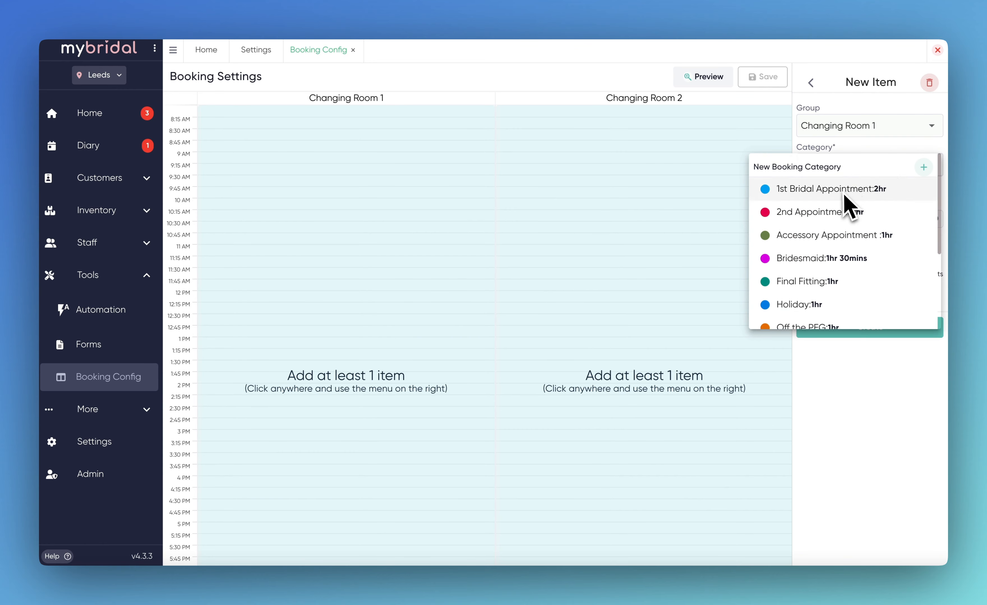
click(853, 191)
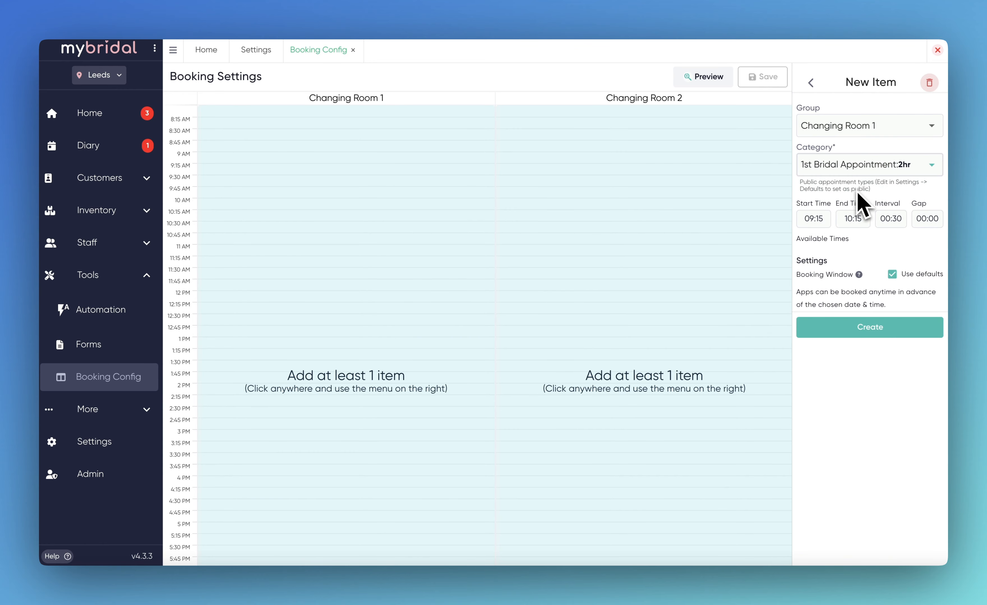
Set the new 1st Bridal Appointment item's start time to 09:00 and end time to 17:00
click(820, 224)
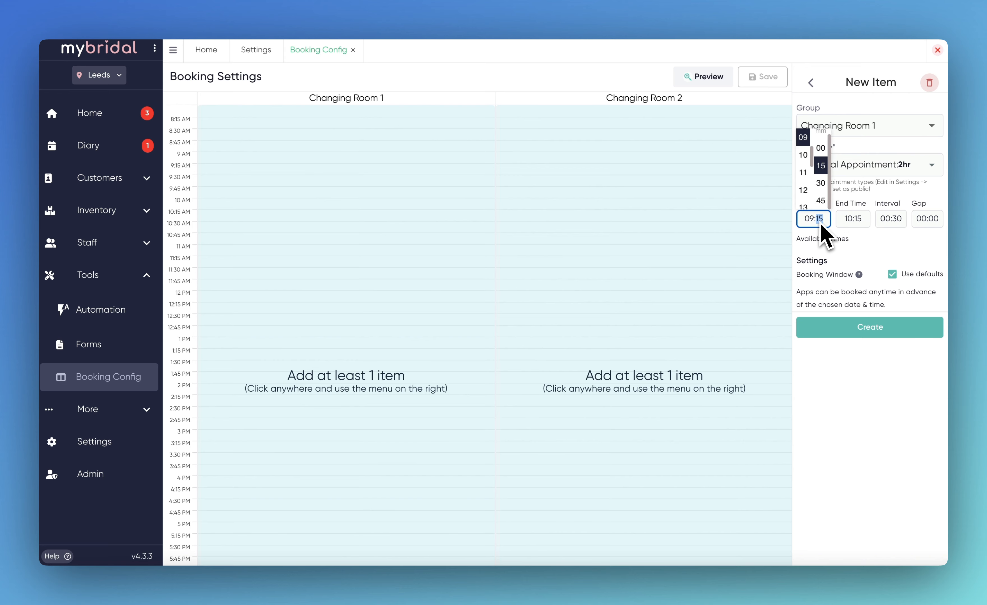
click(820, 148)
click(849, 220)
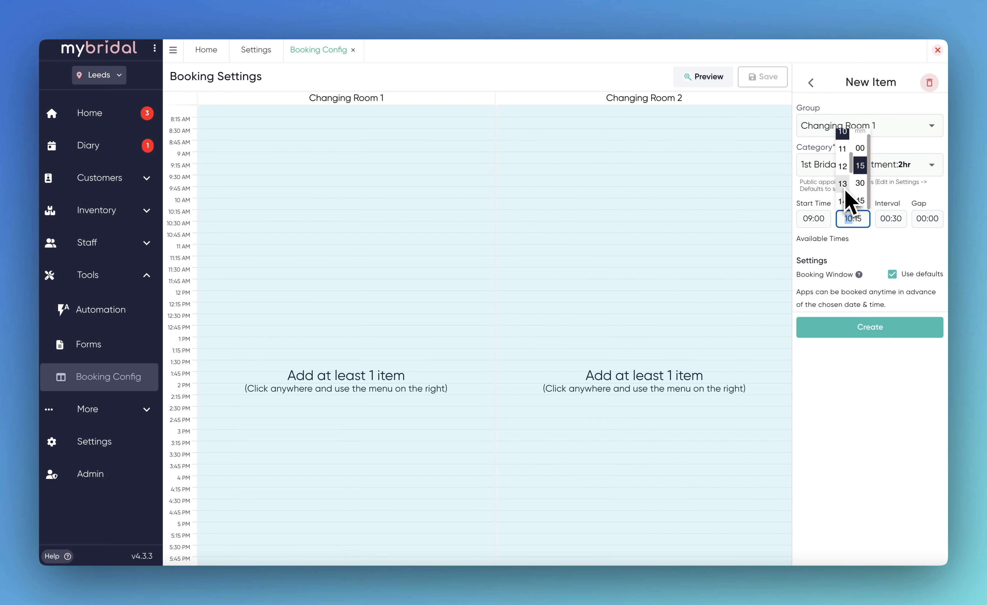
scroll(845, 188, down, 2)
click(845, 193)
click(861, 222)
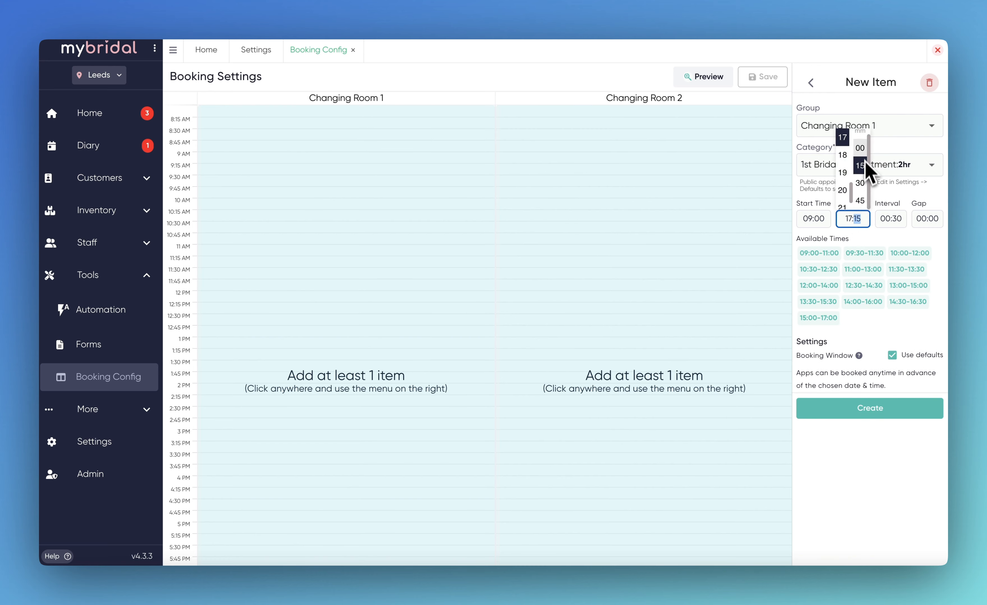
click(860, 148)
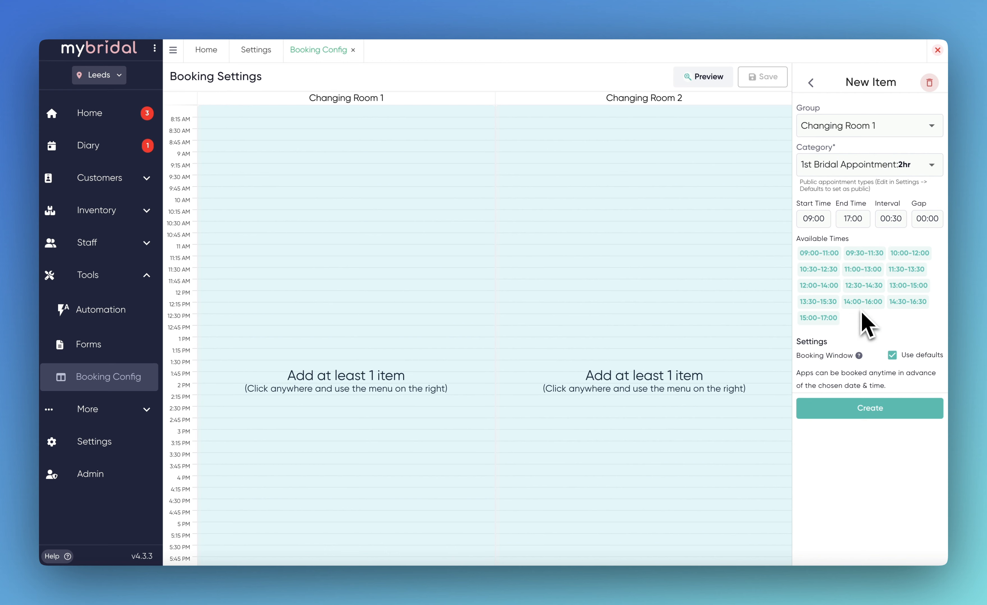
Try intervals of 01:30 and 01:00 for the 1st Bridal Appointment item and restore the interval to 00:30
click(895, 219)
click(882, 166)
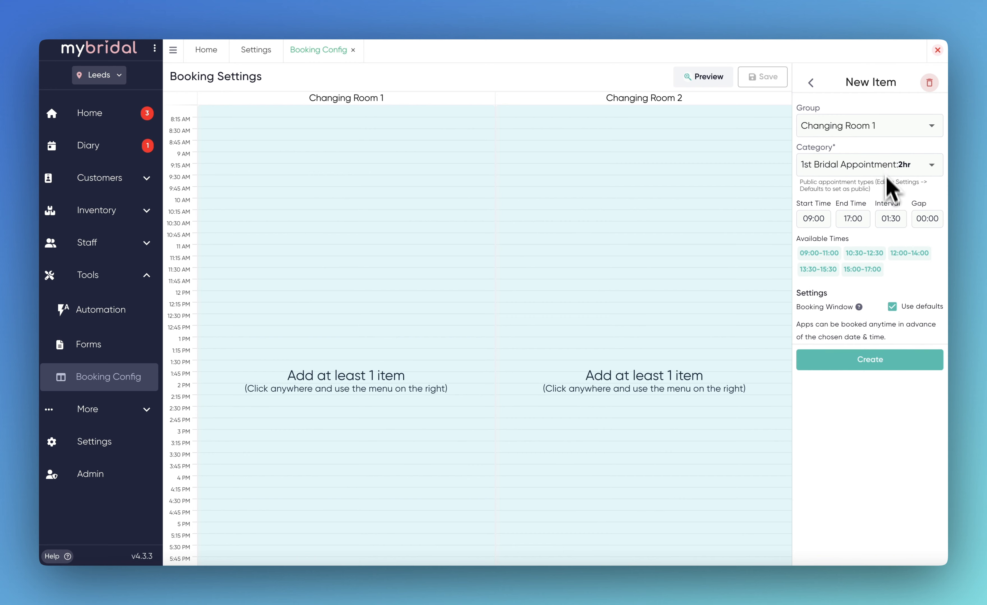
click(891, 219)
click(897, 148)
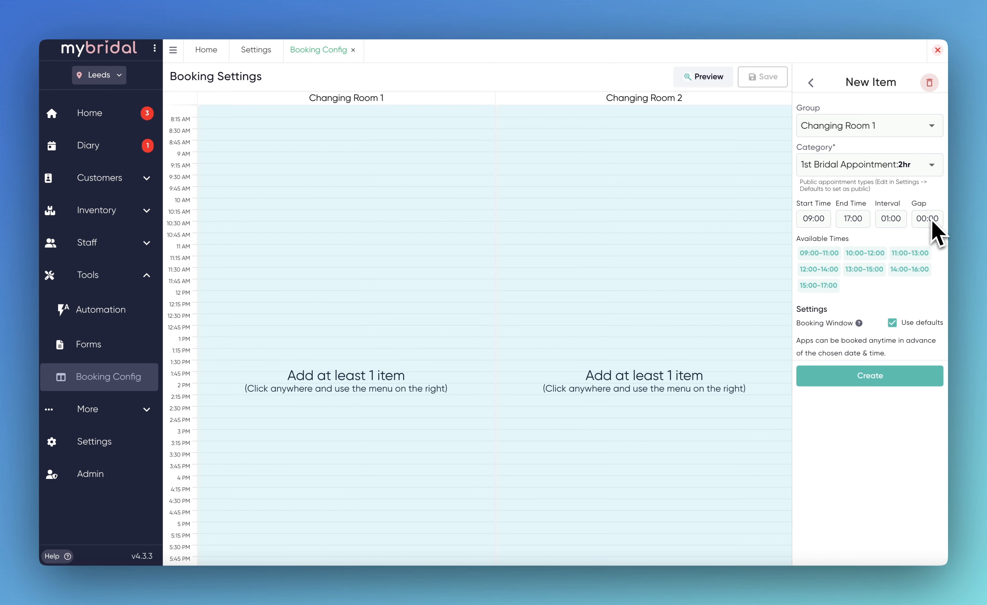
click(894, 227)
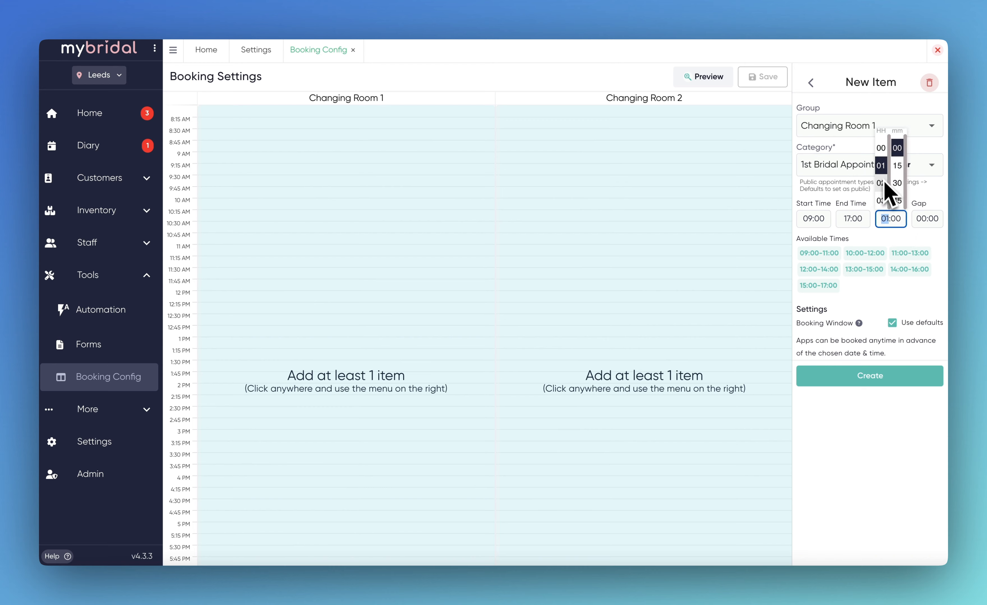
click(889, 176)
click(897, 219)
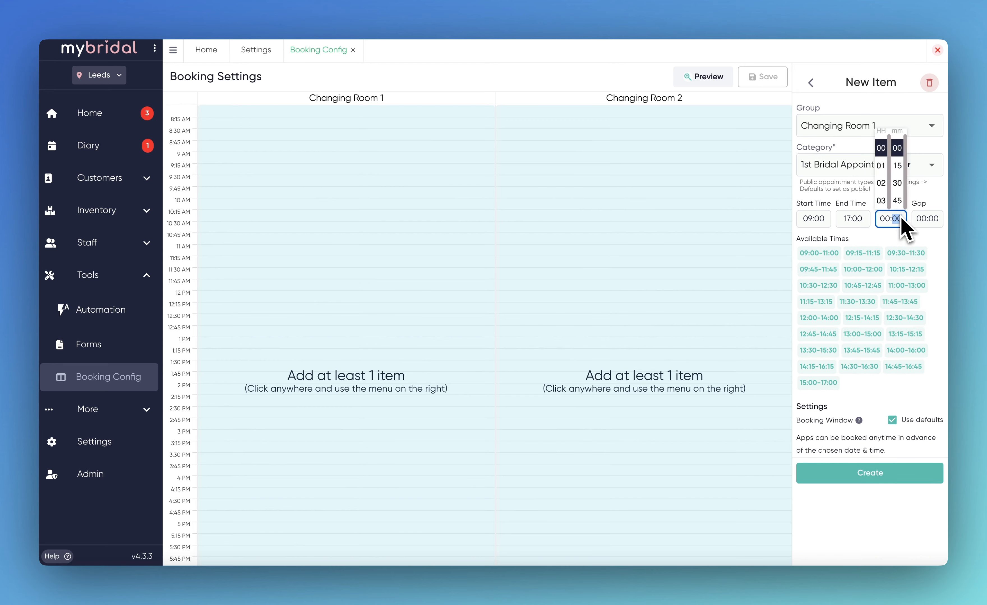
click(898, 183)
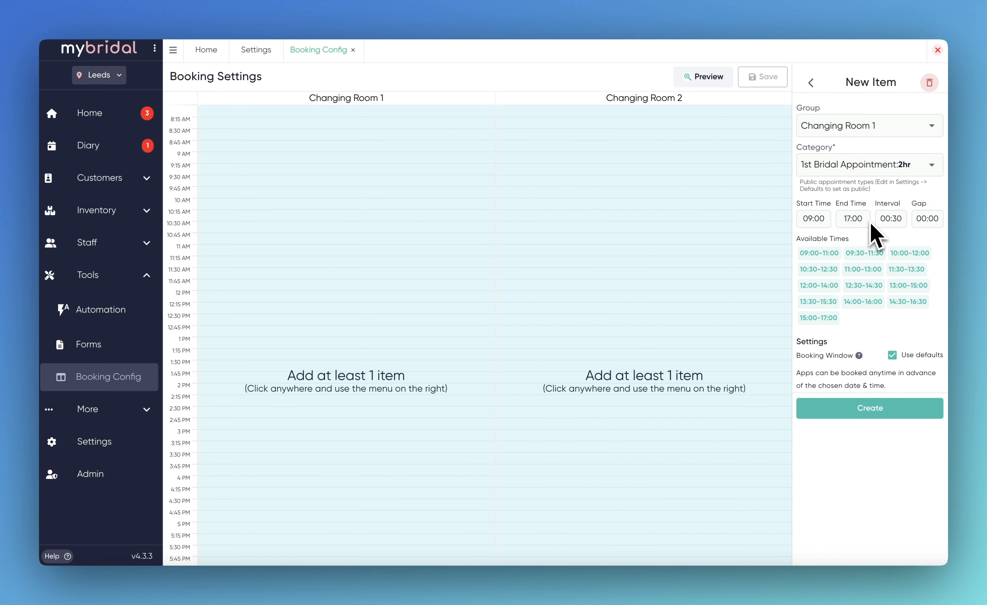
Set the gap to 00:30 and create the 1st Bridal Appointment item in Changing Room 1
click(928, 221)
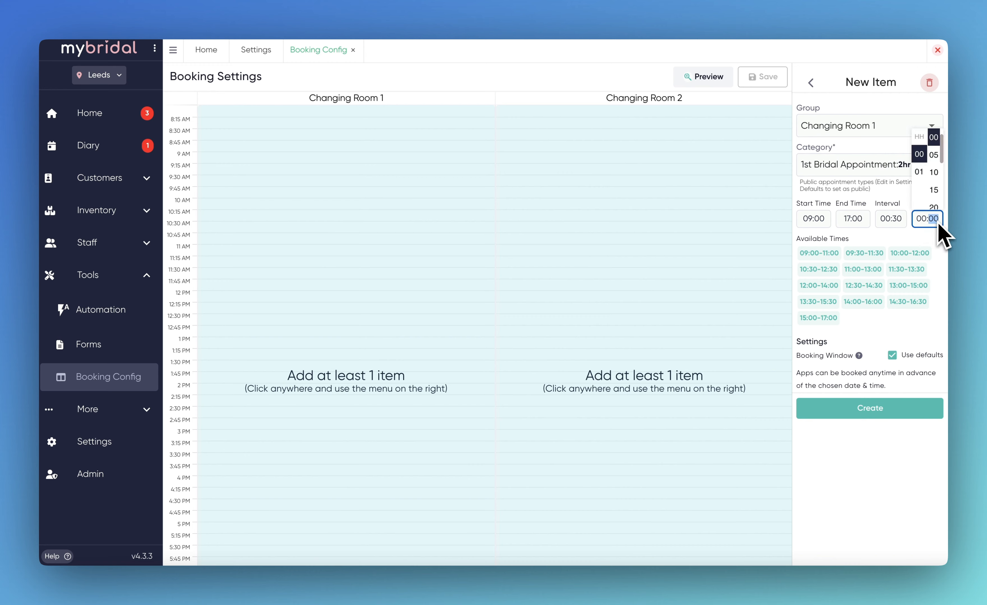
scroll(939, 204, down, 2)
click(937, 199)
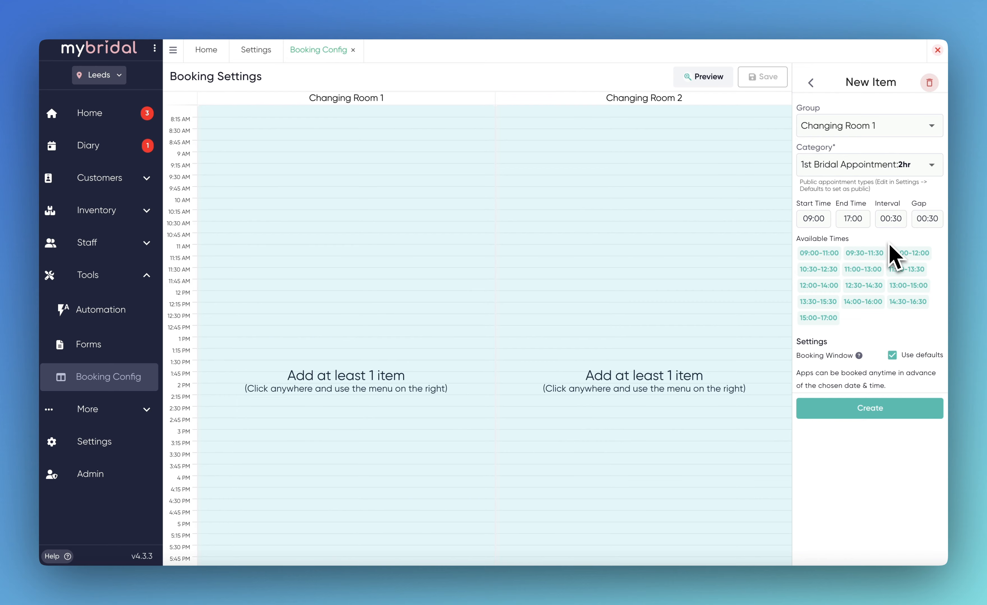
click(844, 411)
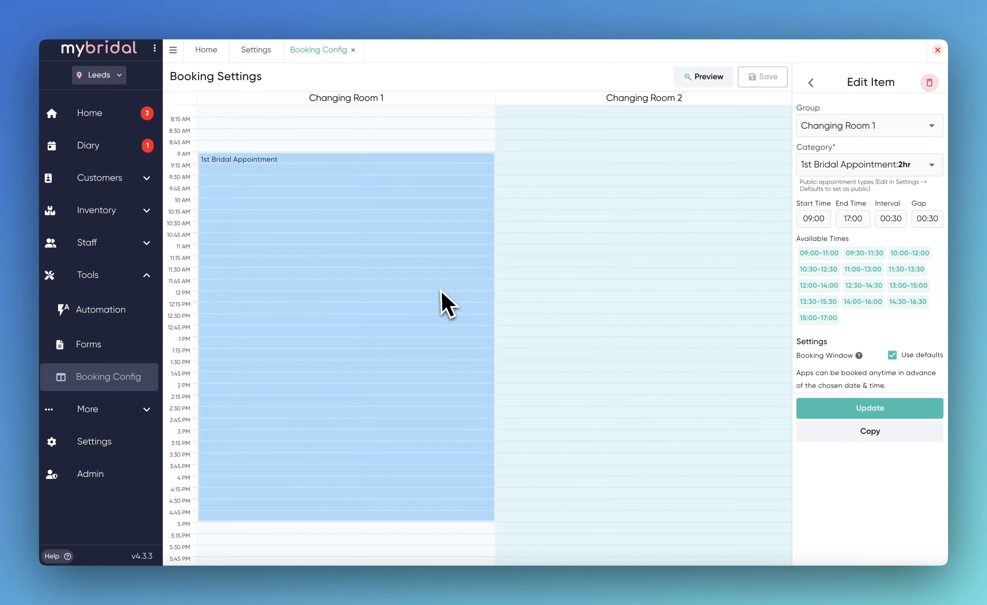
Create a Bridesmaid item in Changing Room 2 running from 10:00 to 17:00
click(571, 264)
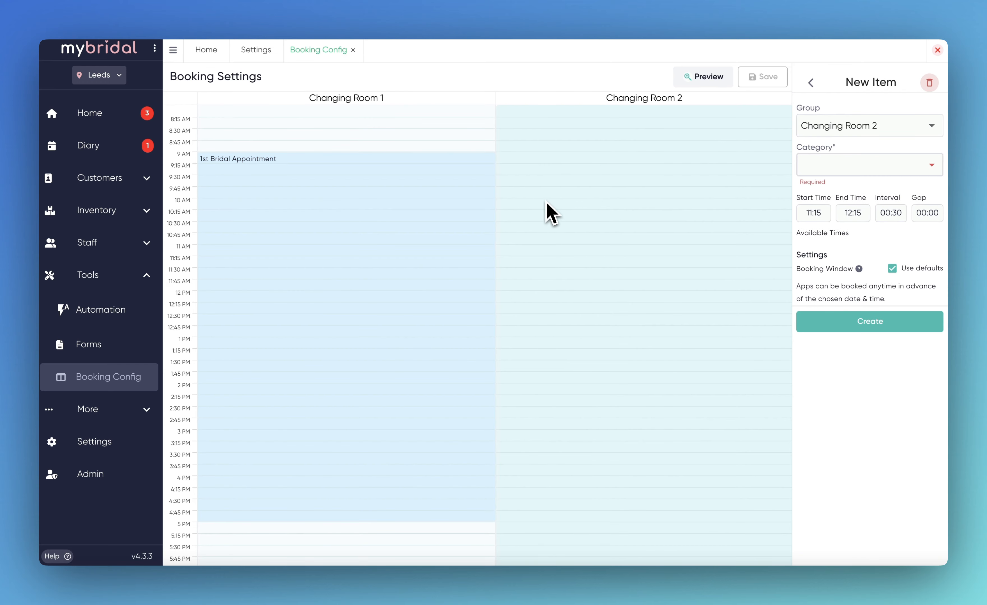
click(829, 166)
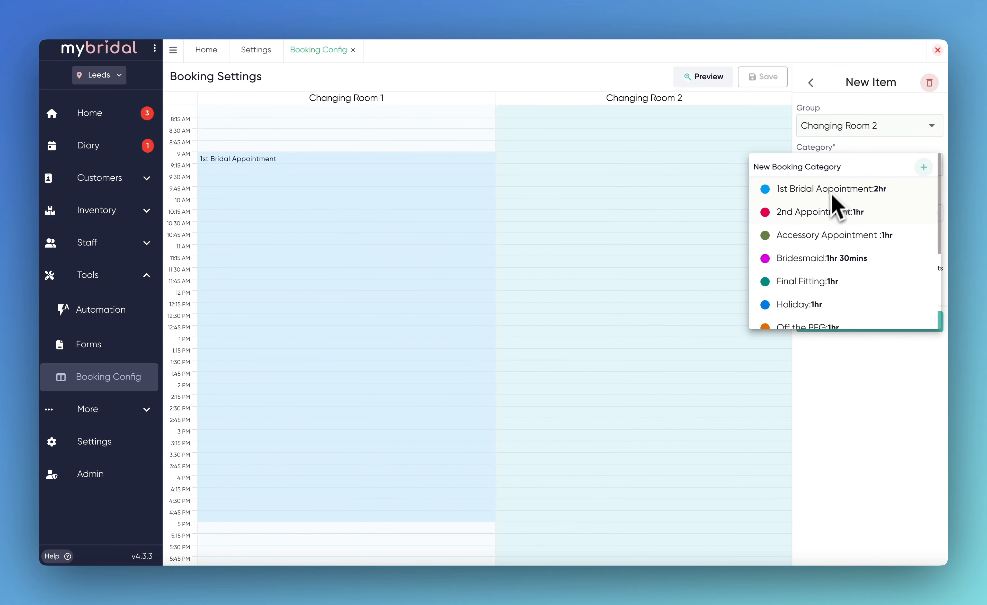
click(817, 258)
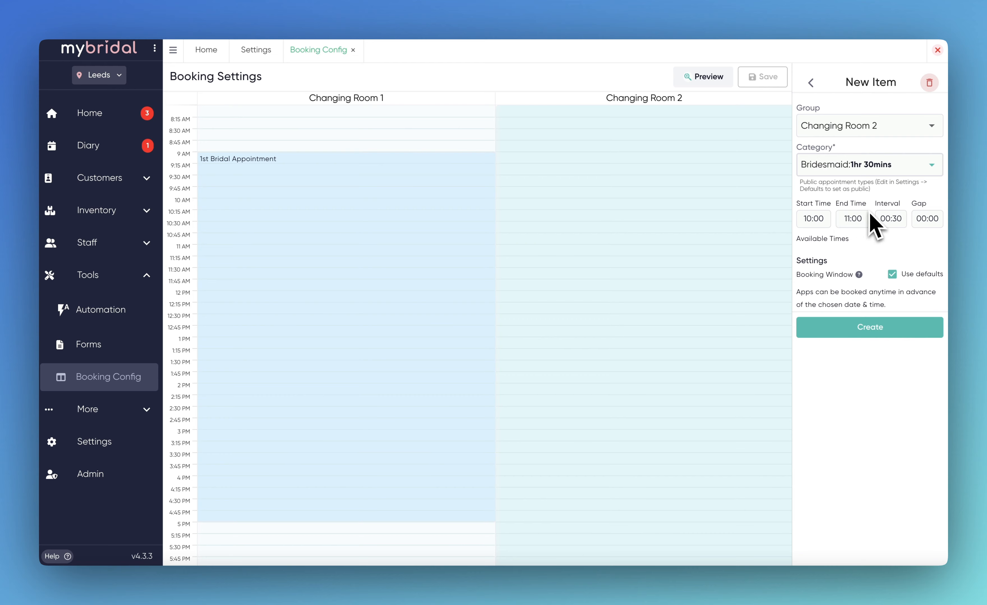
click(810, 223)
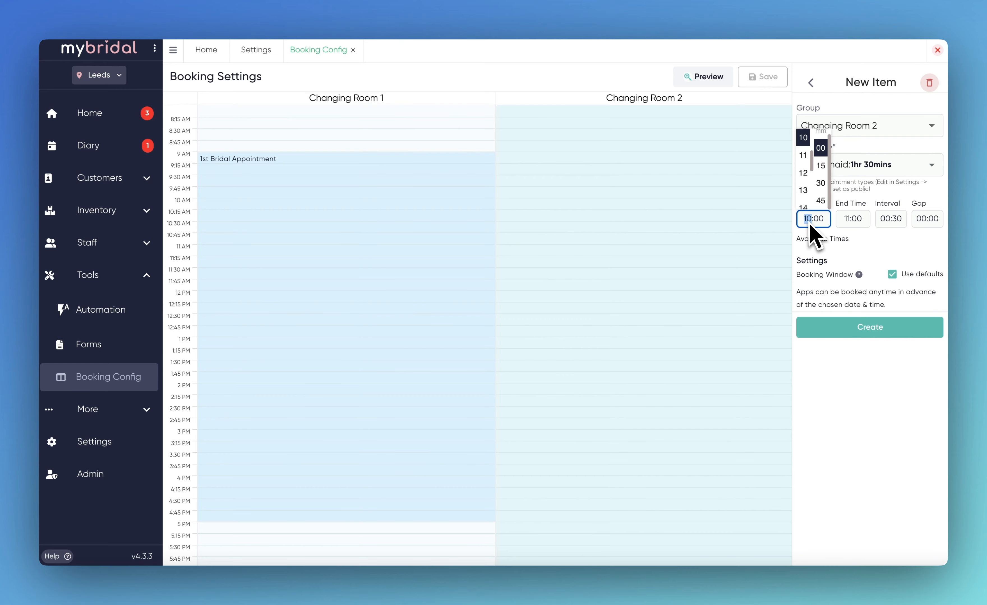
click(853, 221)
scroll(849, 196, down, 3)
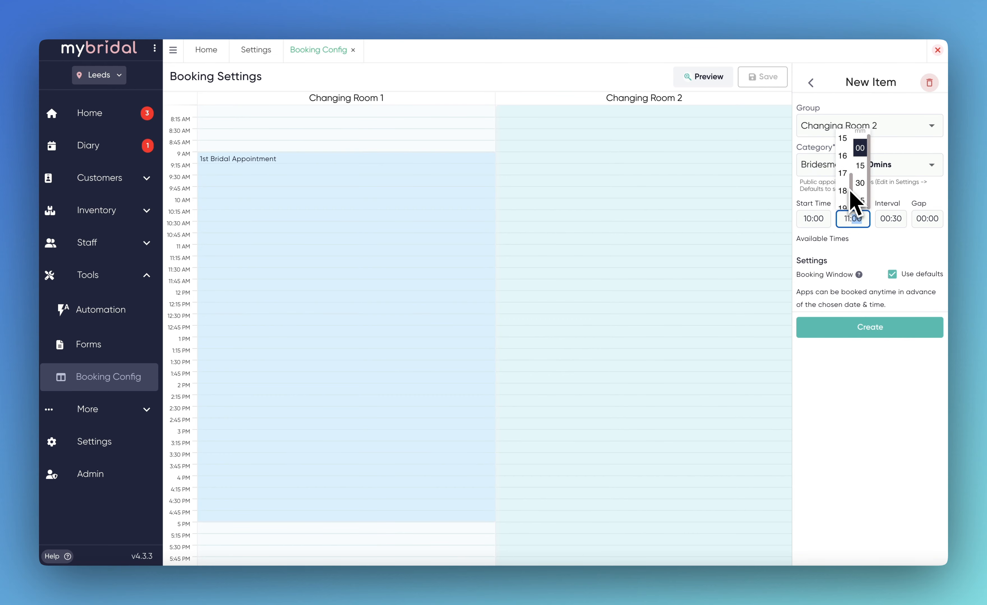
click(845, 177)
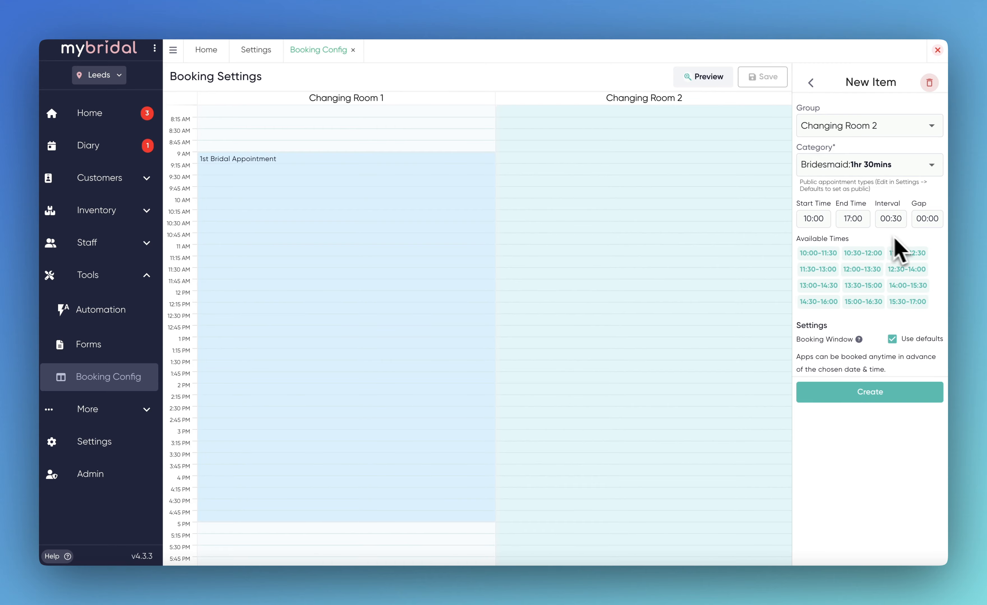
click(861, 395)
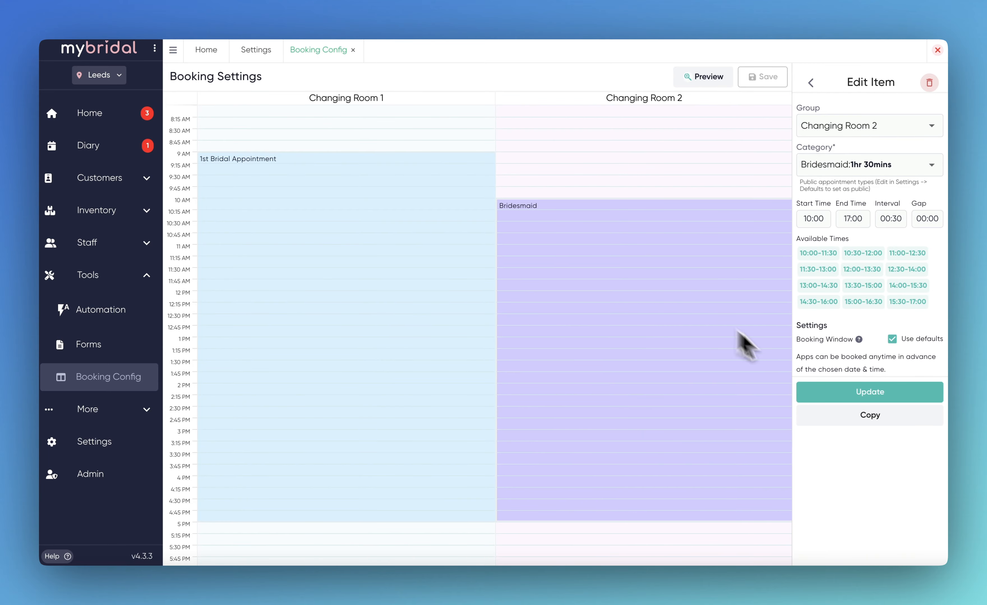
Copy the Bridesmaid item into a new Prom item in Changing Room 2 and return to Monday's settings
click(899, 431)
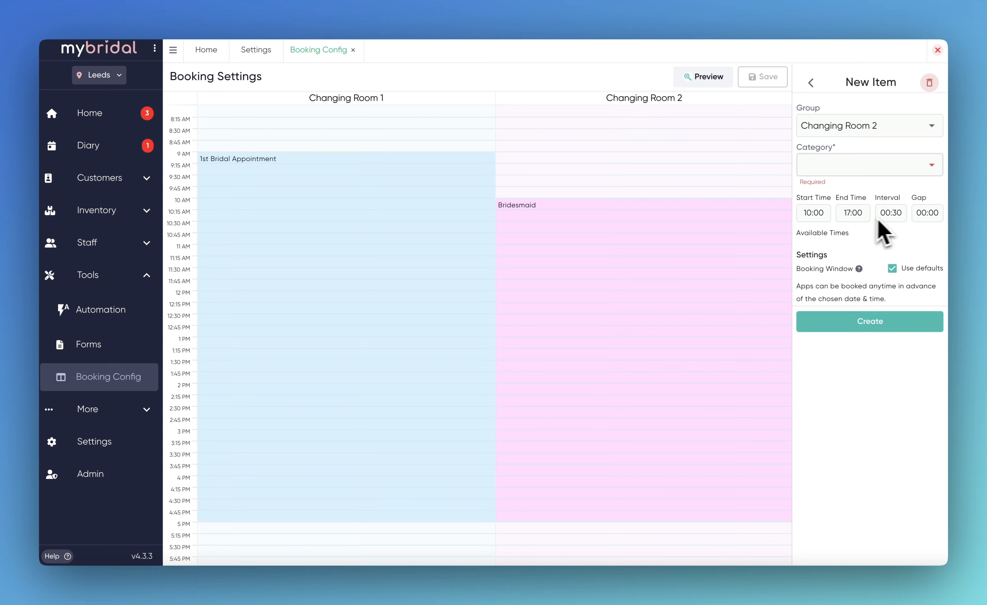
click(911, 169)
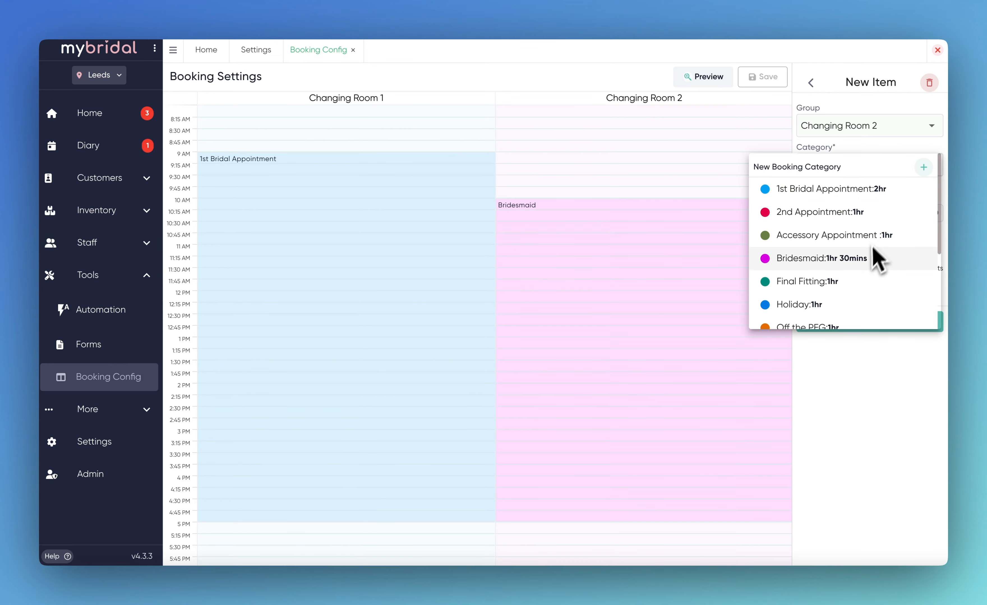
scroll(876, 264, down, 2)
click(842, 308)
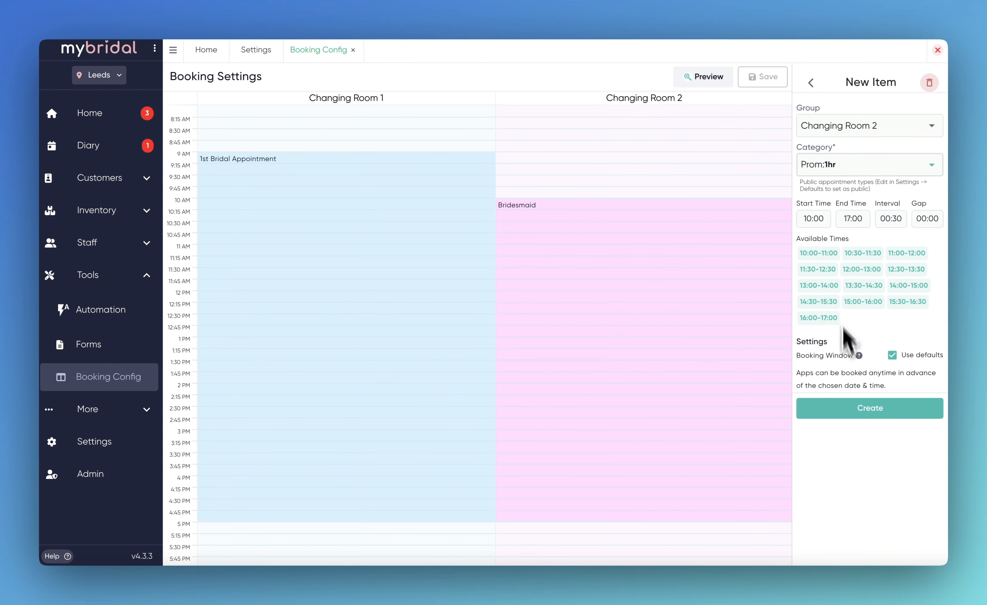
click(847, 408)
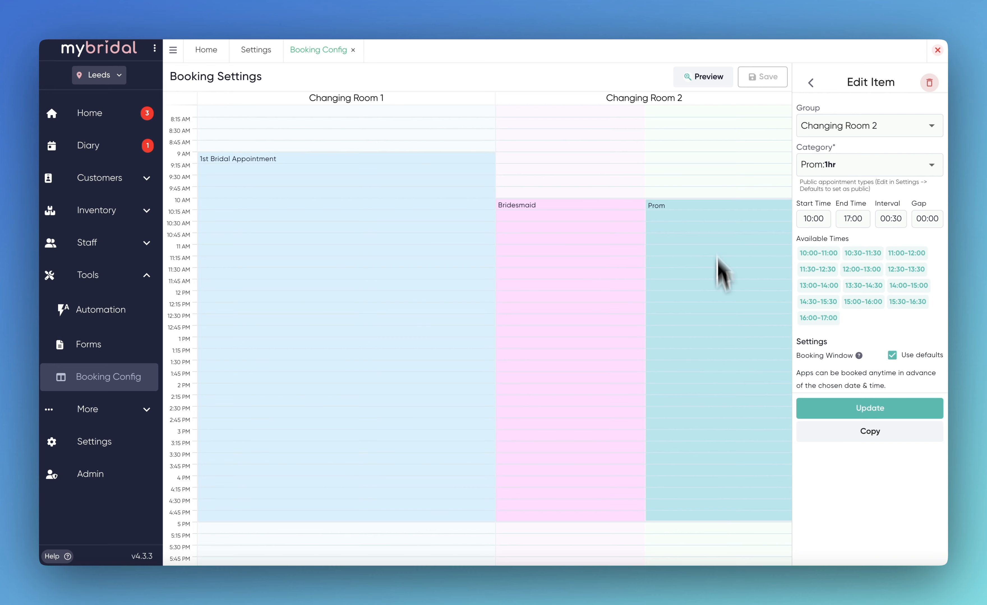
click(811, 83)
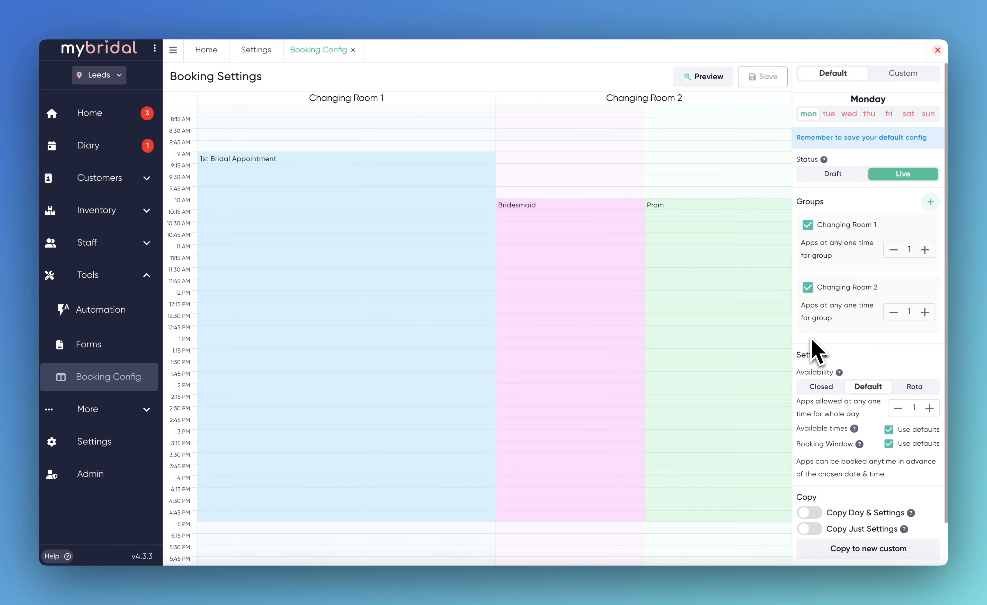
Copy Monday's day and settings to Wednesday, Thursday, Friday and Saturday
scroll(816, 352, down, 2)
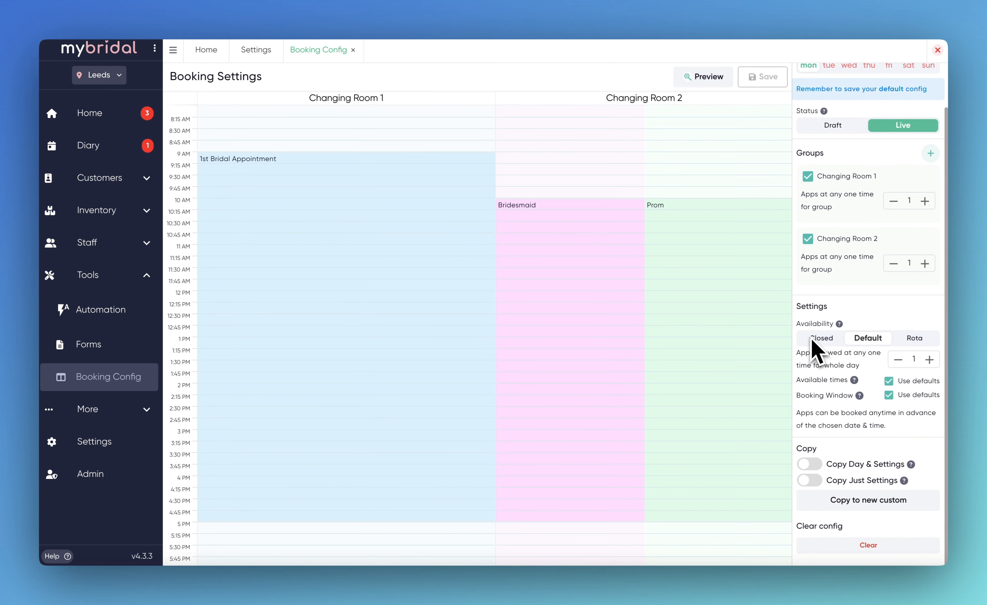
click(808, 465)
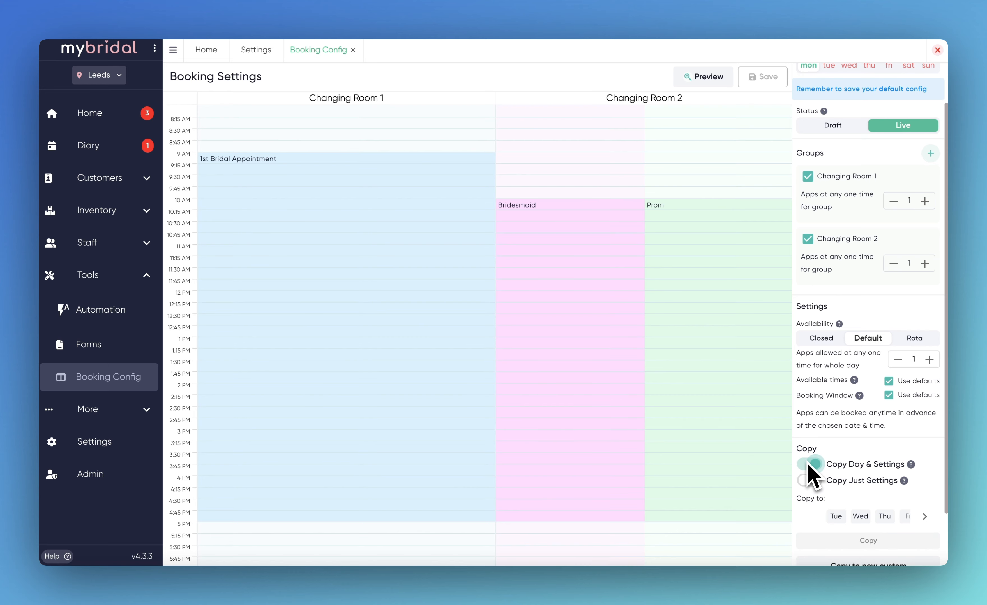
scroll(845, 472, down, 2)
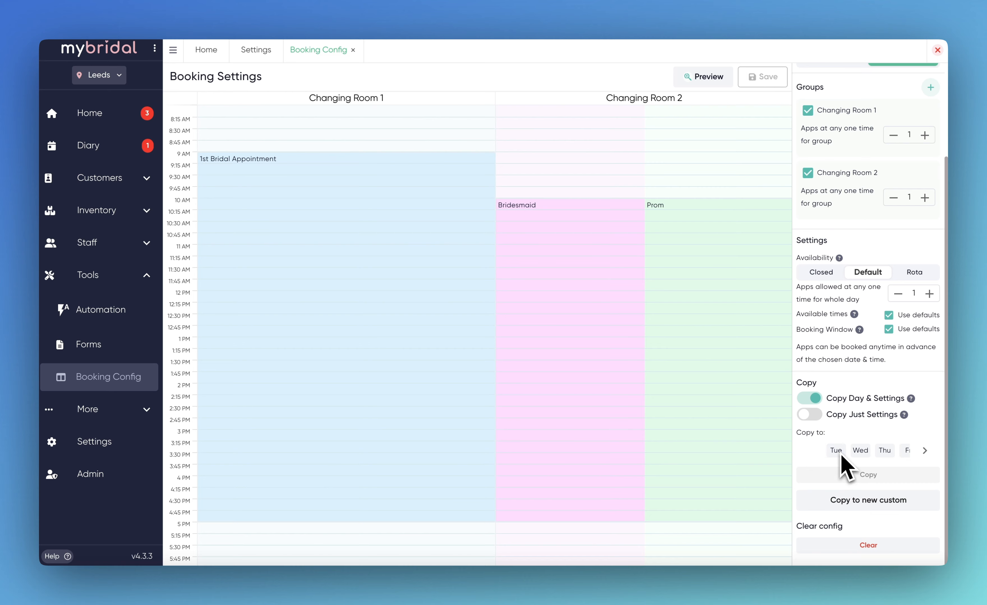
click(885, 451)
click(905, 450)
click(925, 450)
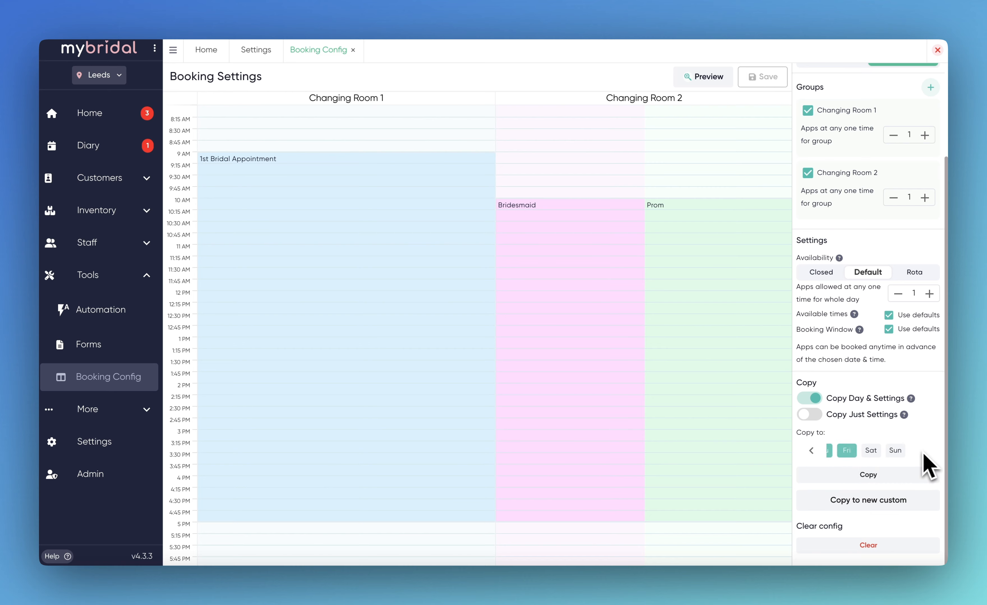
click(870, 451)
click(870, 476)
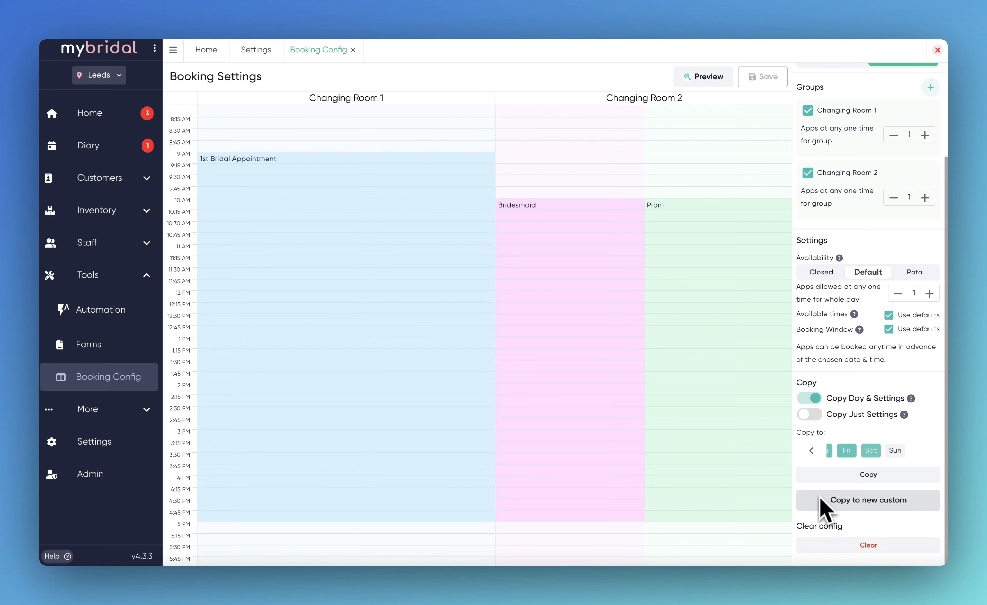
click(815, 477)
Check the copied booking configuration for Wednesday and Thursday
scroll(844, 176, up, 2)
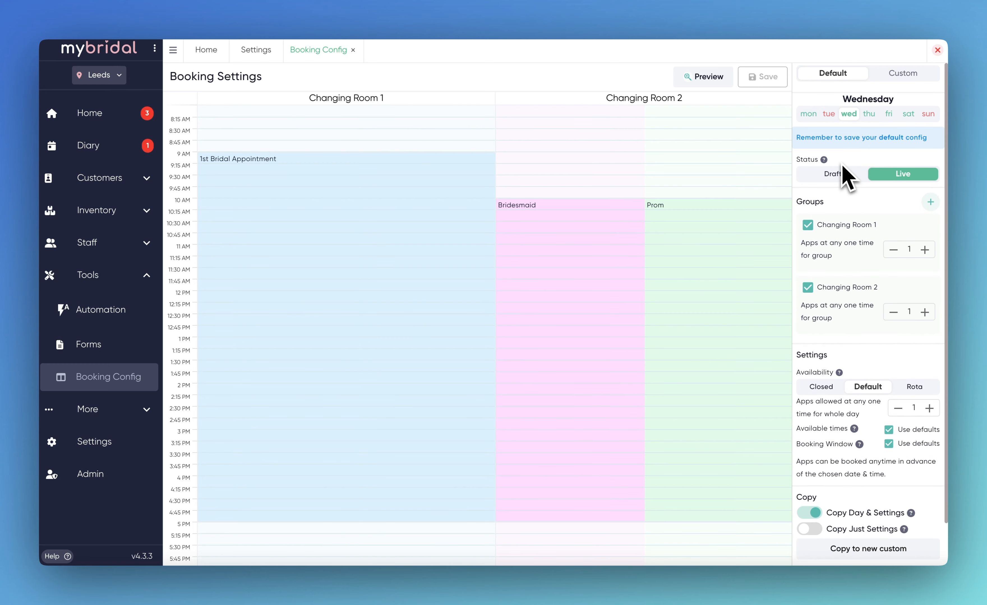
click(869, 115)
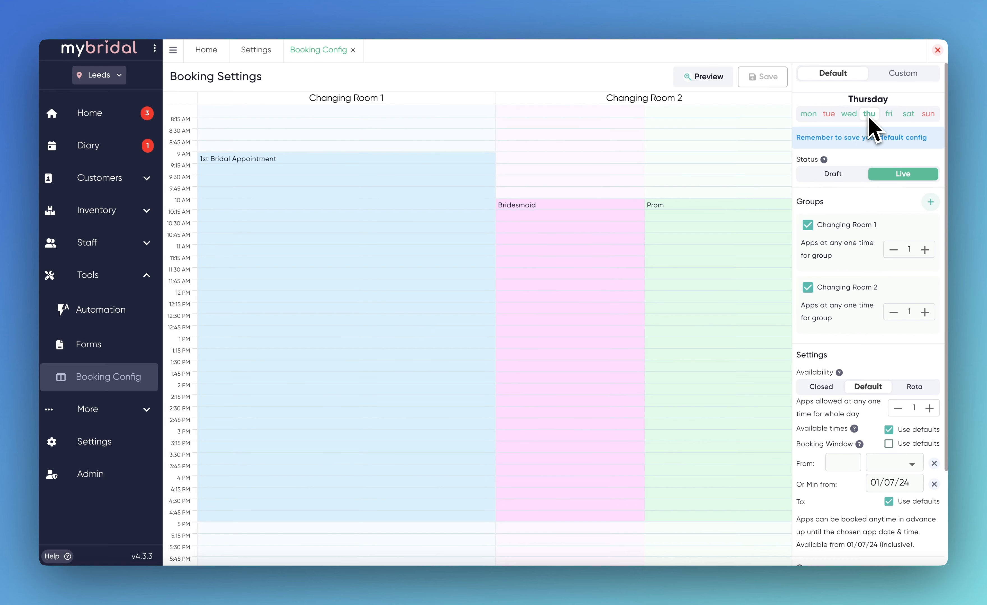
Create a 1st Bridal Appointment item in Changing Room 1 on Tuesday, running from 09:00 to 11:00
click(888, 115)
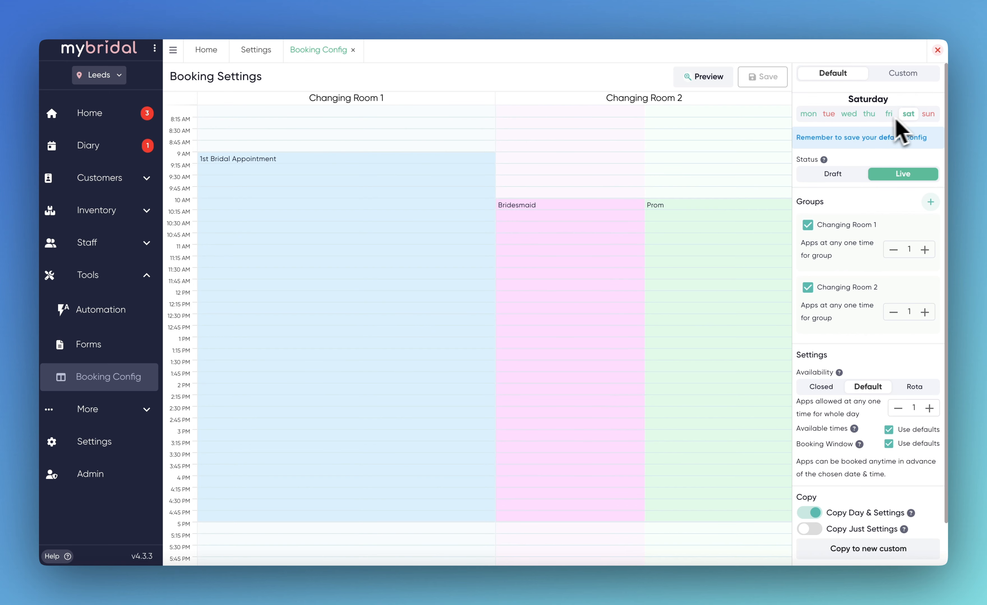
click(828, 114)
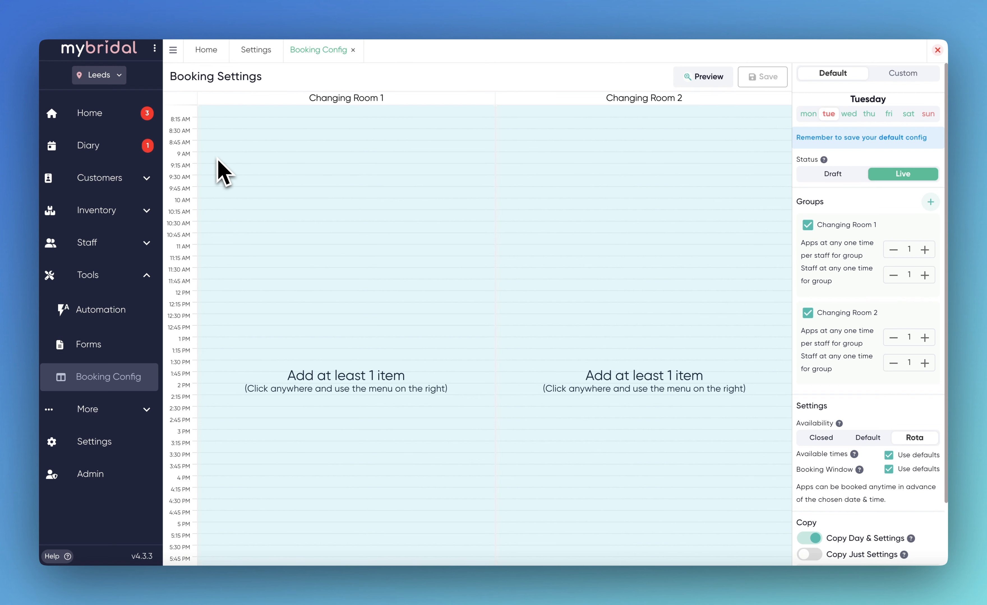
click(225, 171)
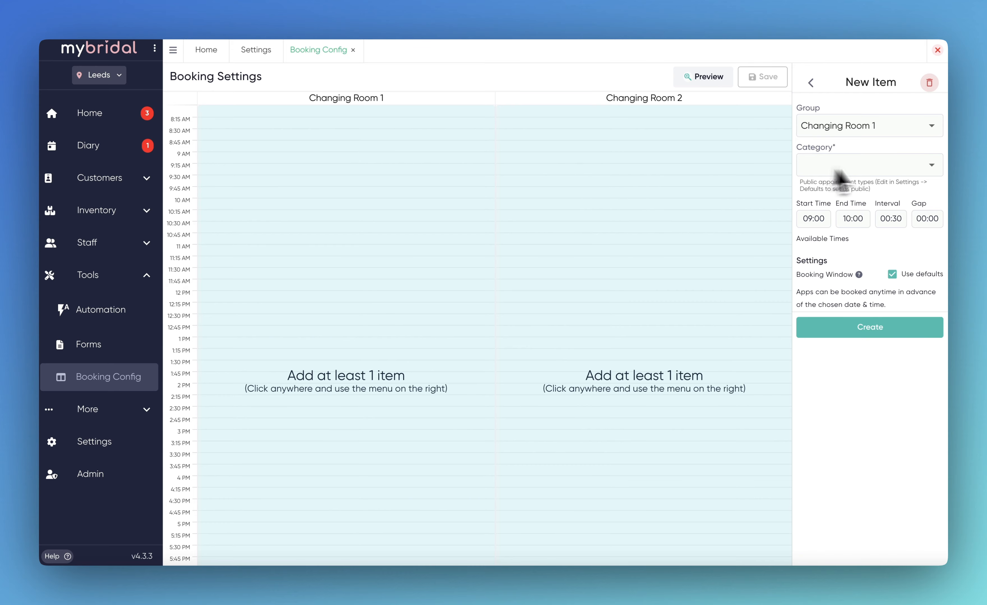
click(887, 167)
click(856, 191)
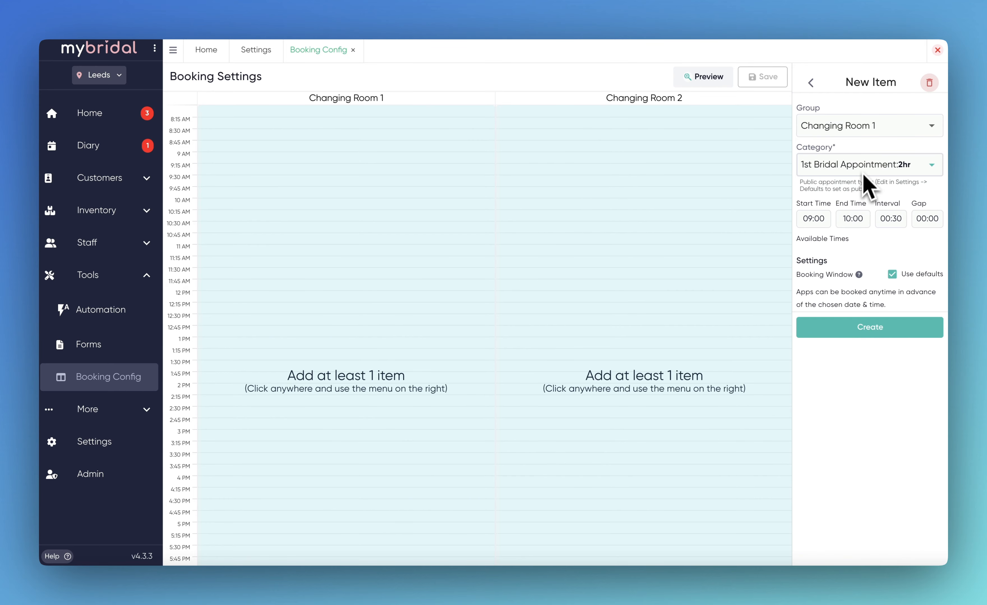
click(854, 221)
click(842, 156)
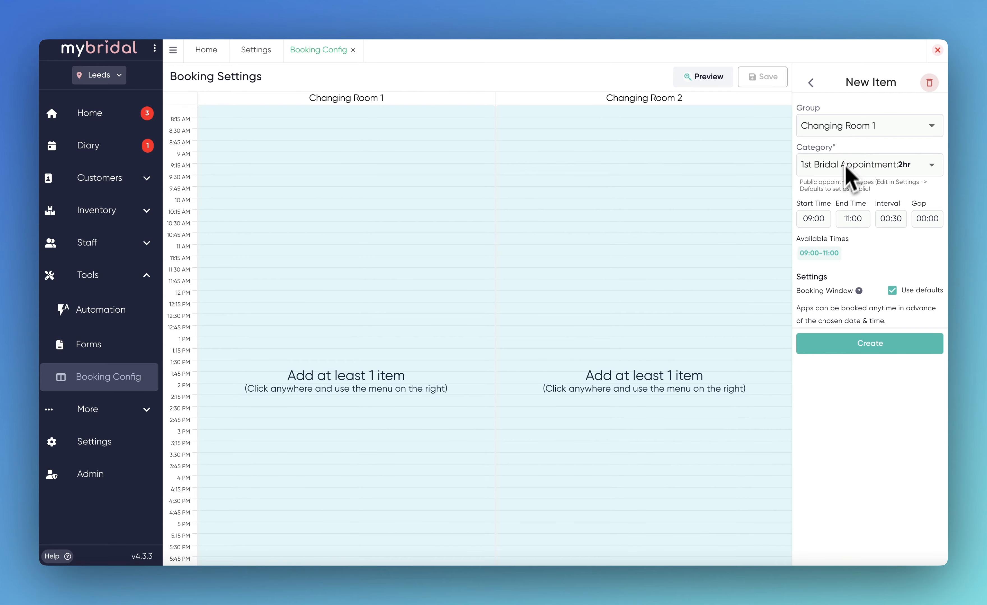
click(816, 345)
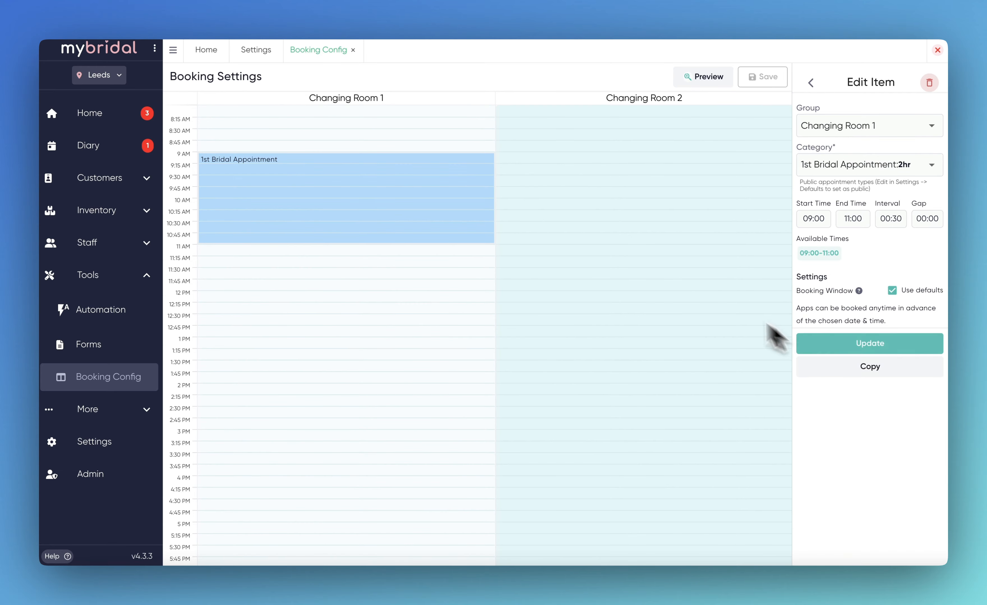
Copy Tuesday's item into a new 1st Bridal Appointment in Changing Room 1 with an 11:30 start time
click(858, 369)
click(849, 164)
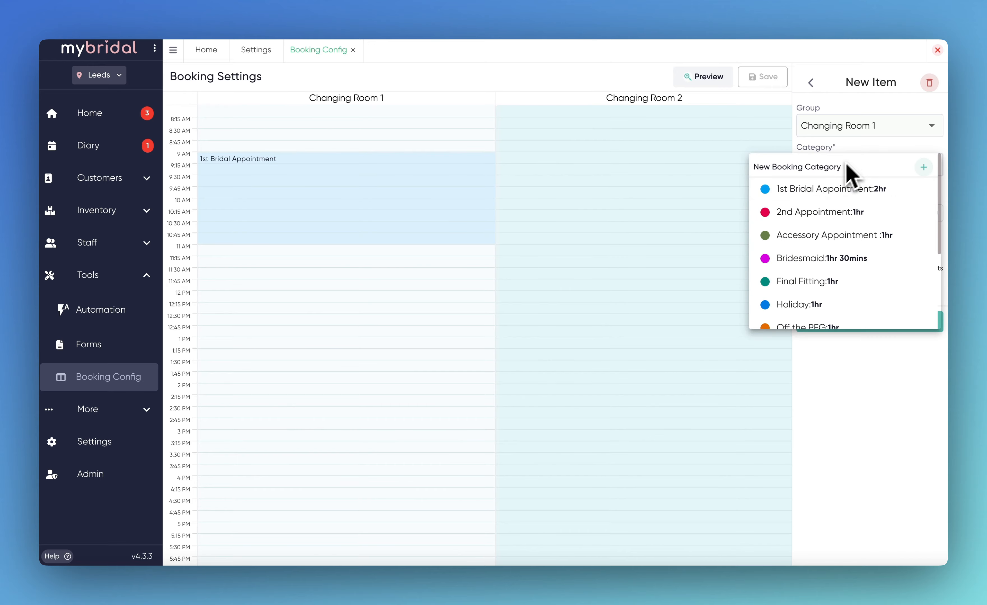
click(816, 194)
click(819, 221)
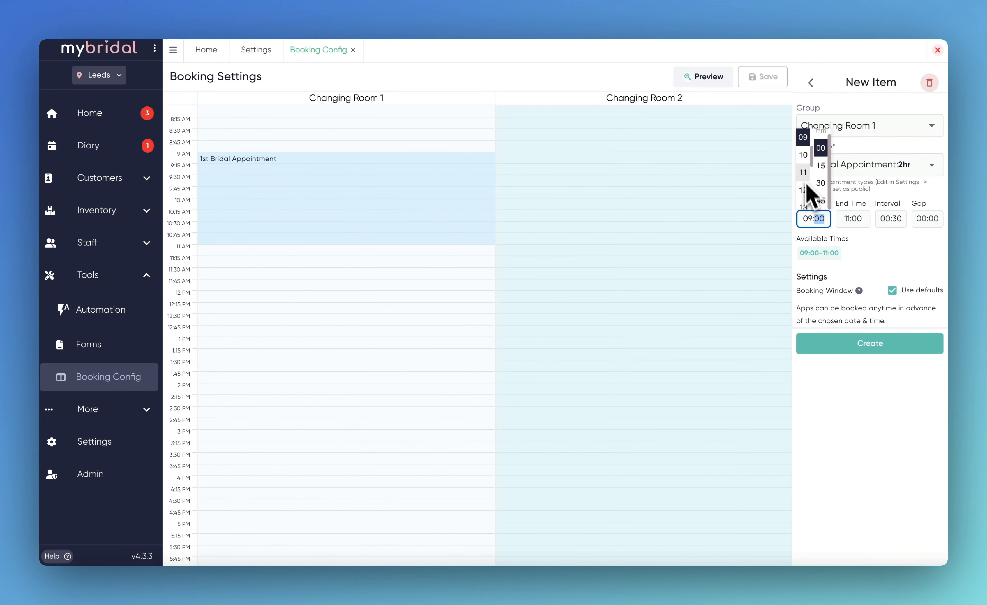
click(804, 173)
click(810, 219)
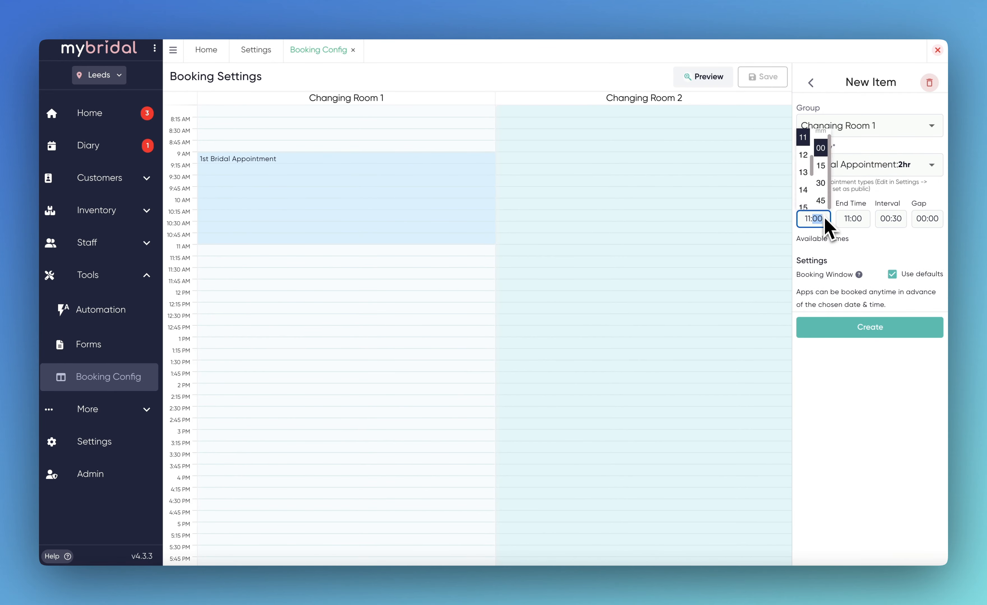
click(821, 189)
Set the copied item's end time to 13:30 and create it
click(845, 218)
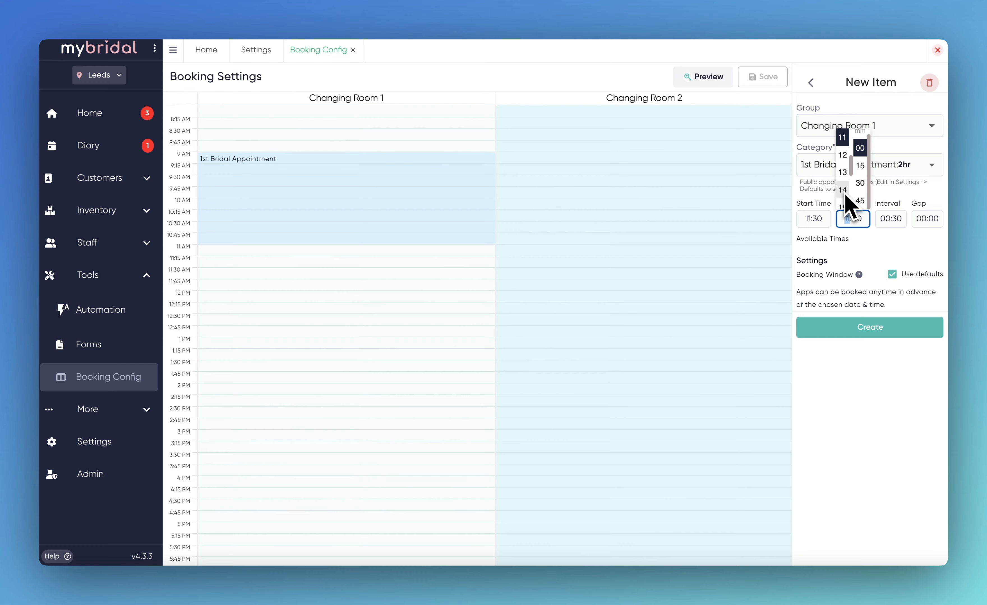
click(843, 204)
click(858, 219)
click(864, 193)
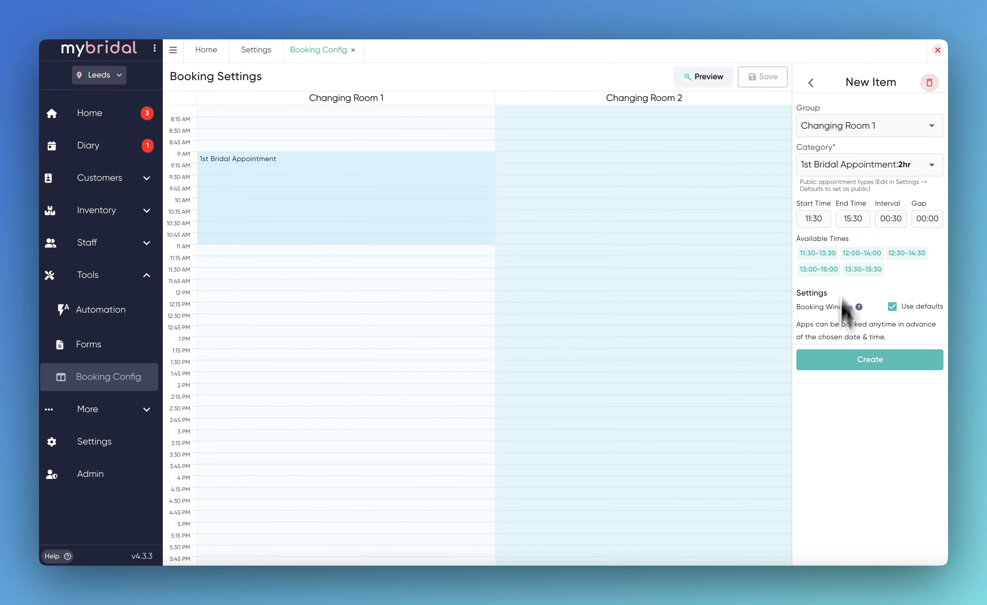
click(855, 219)
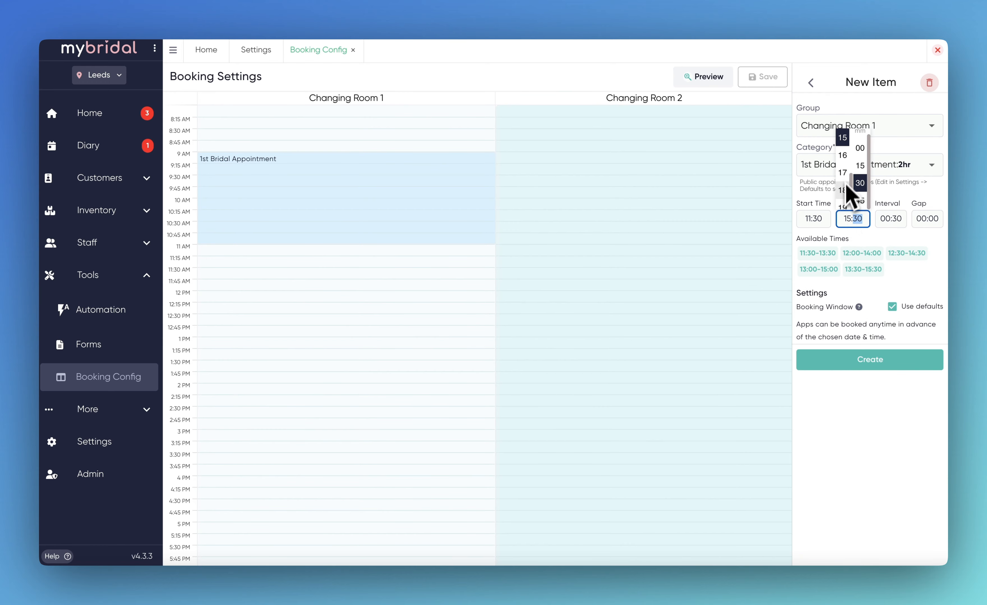
scroll(847, 163, up, 1)
click(843, 141)
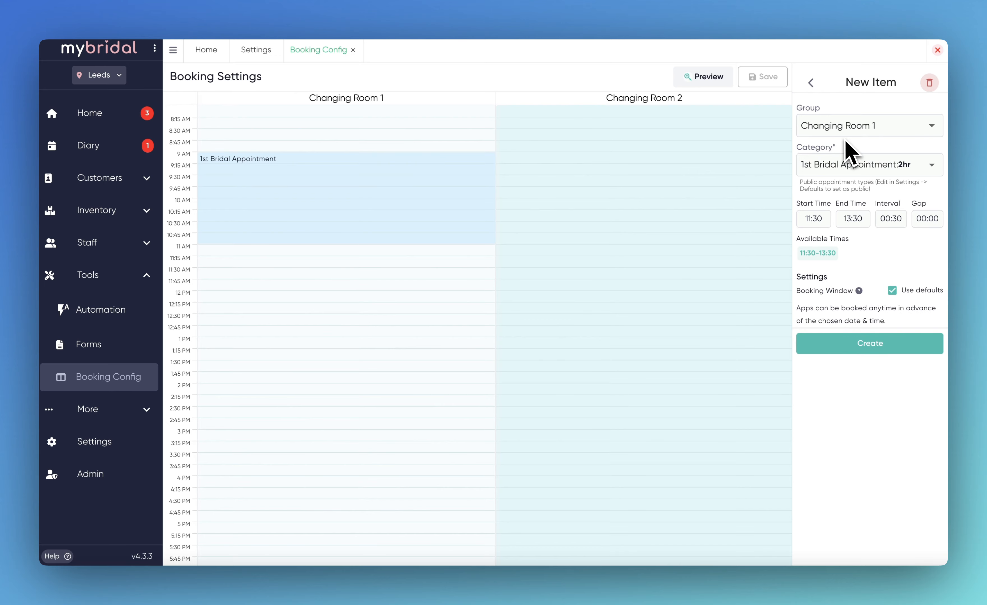
click(846, 355)
Copy the item into a third 1st Bridal Appointment in Changing Room 1, running from 14:00 to 16:00
click(839, 366)
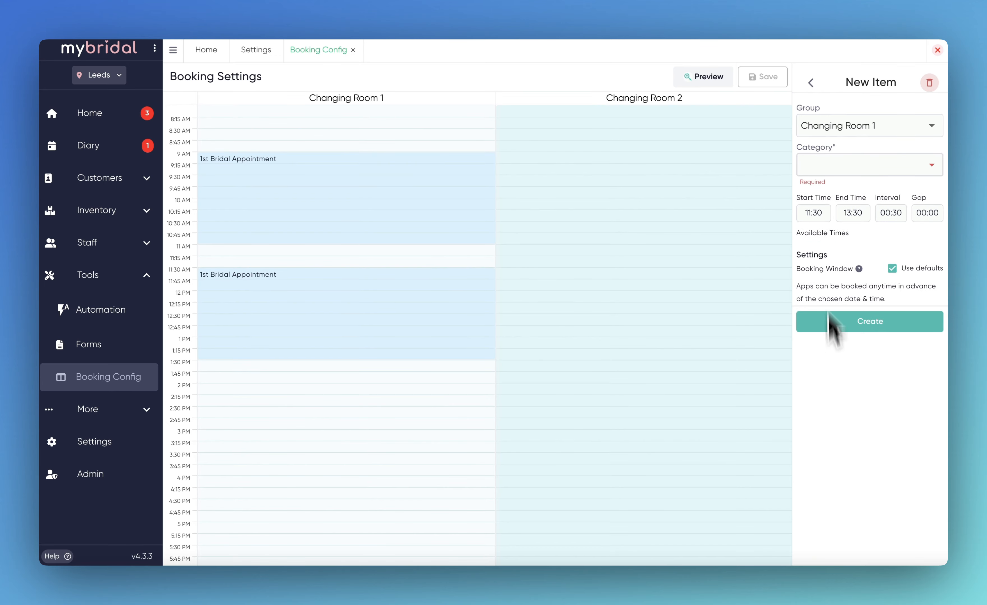
click(822, 168)
click(819, 192)
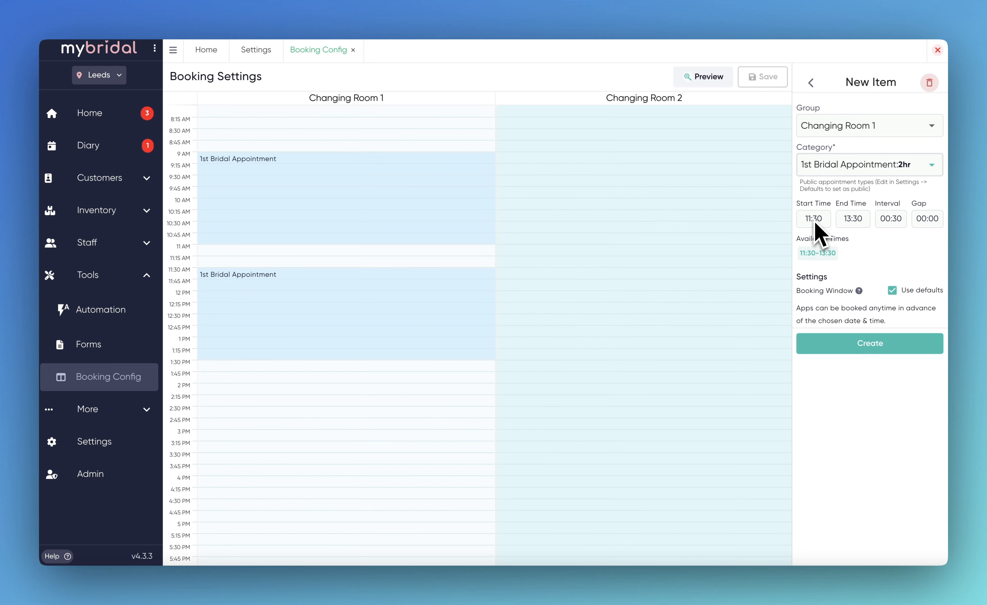
click(815, 223)
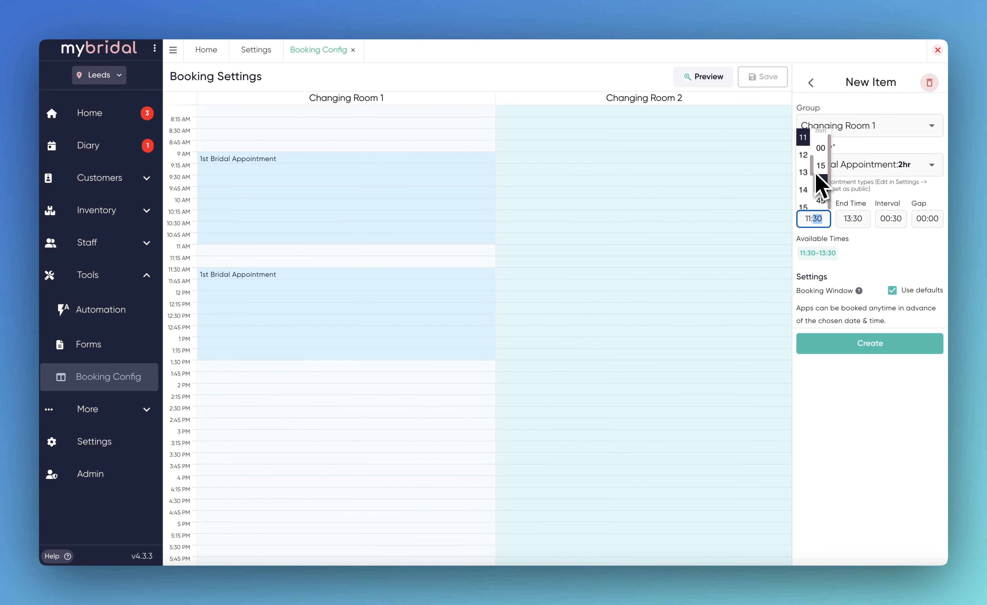
click(806, 191)
click(814, 221)
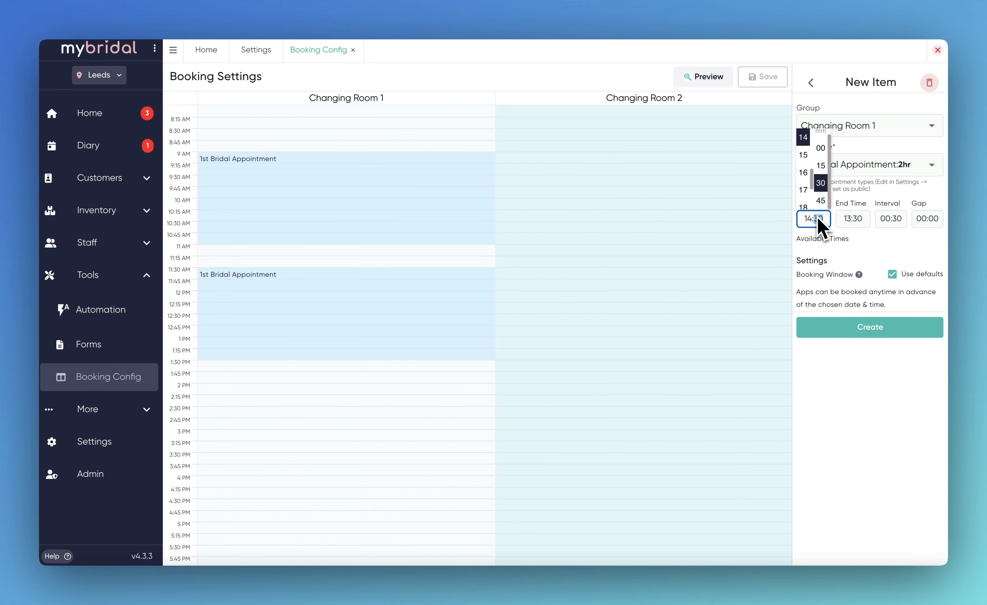
click(824, 146)
click(853, 223)
click(842, 191)
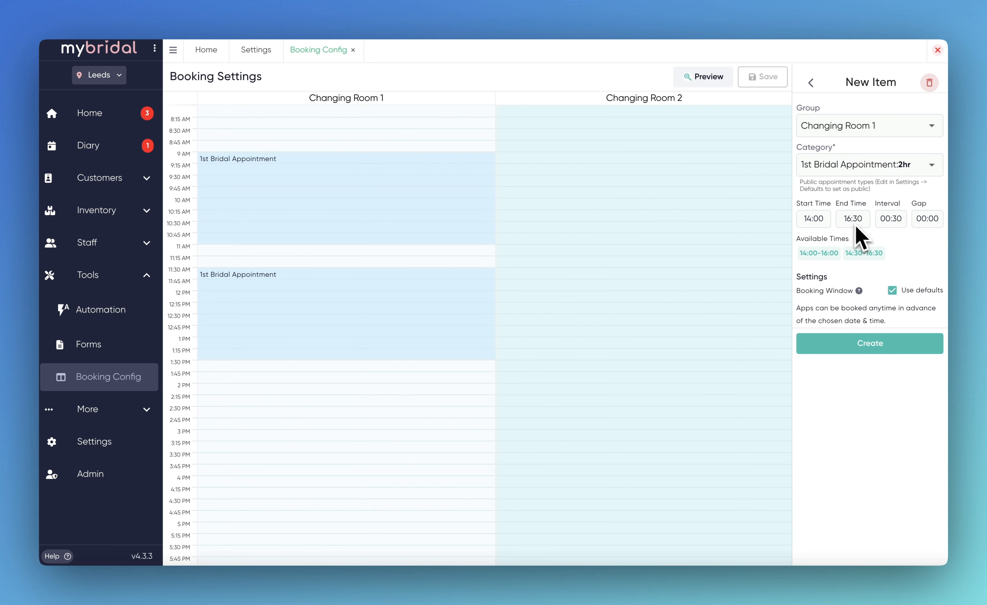
click(854, 221)
click(861, 149)
click(837, 344)
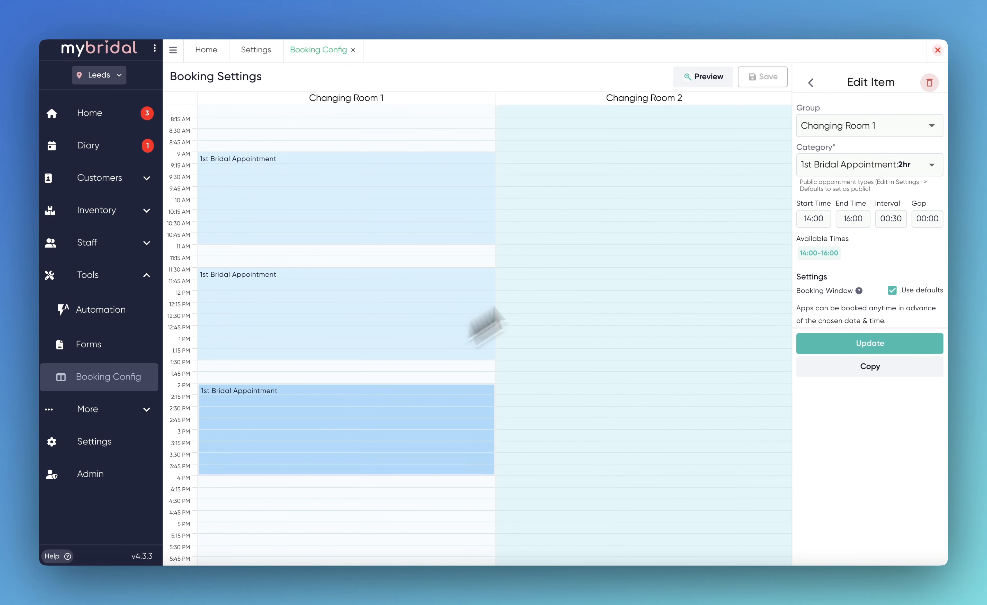
Add an 18:00 to 20:00 1st Bridal Appointment item to Changing Room 1 and disable Changing Room 2 for Tuesday
click(810, 83)
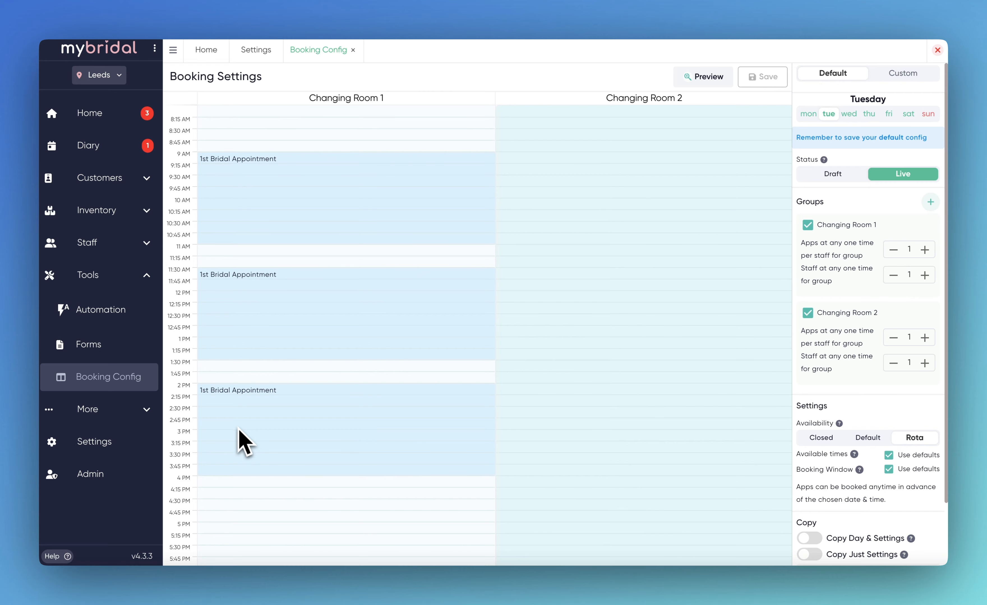
scroll(222, 500, down, 2)
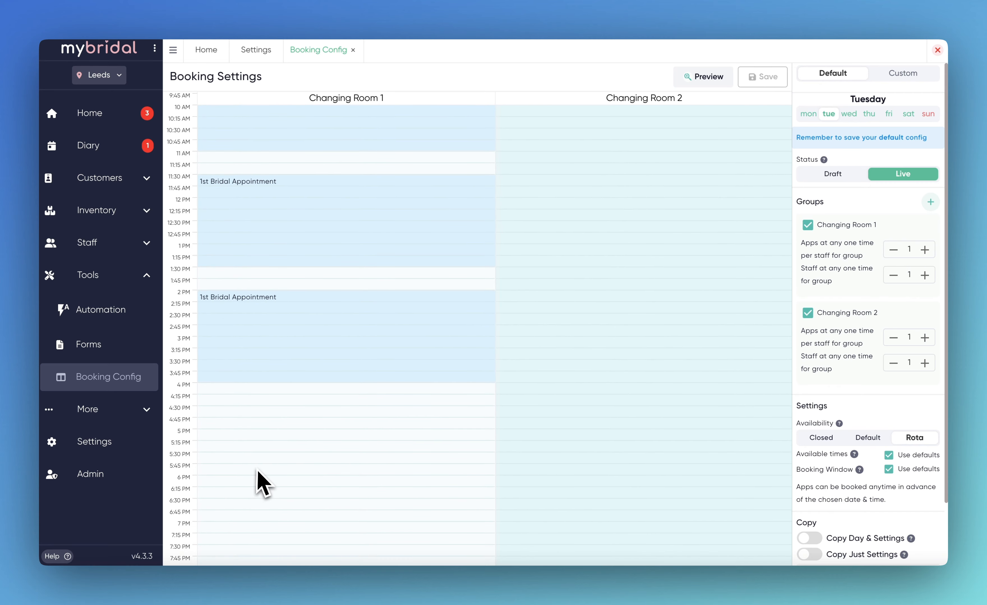
click(213, 482)
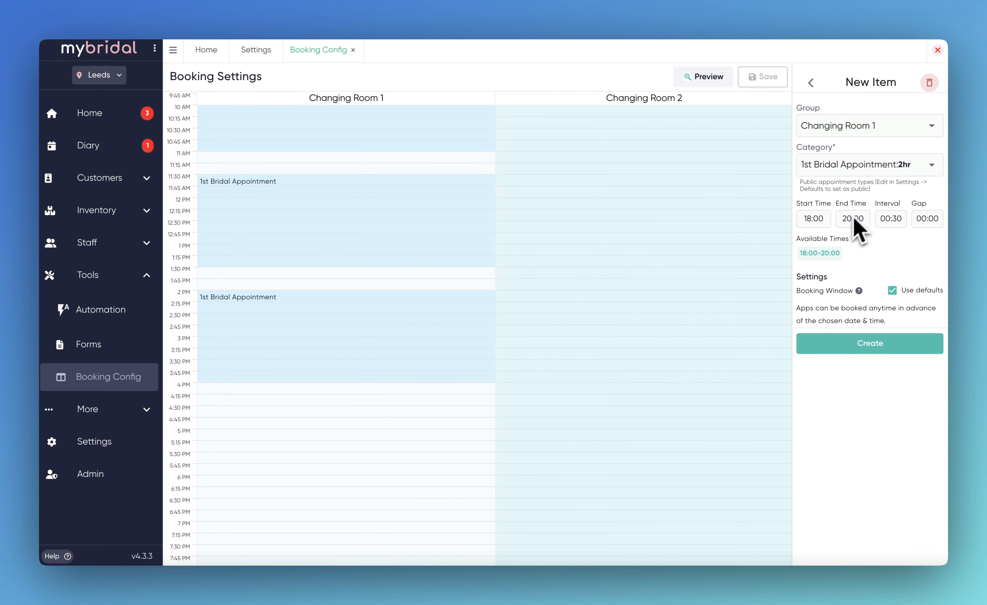
click(832, 343)
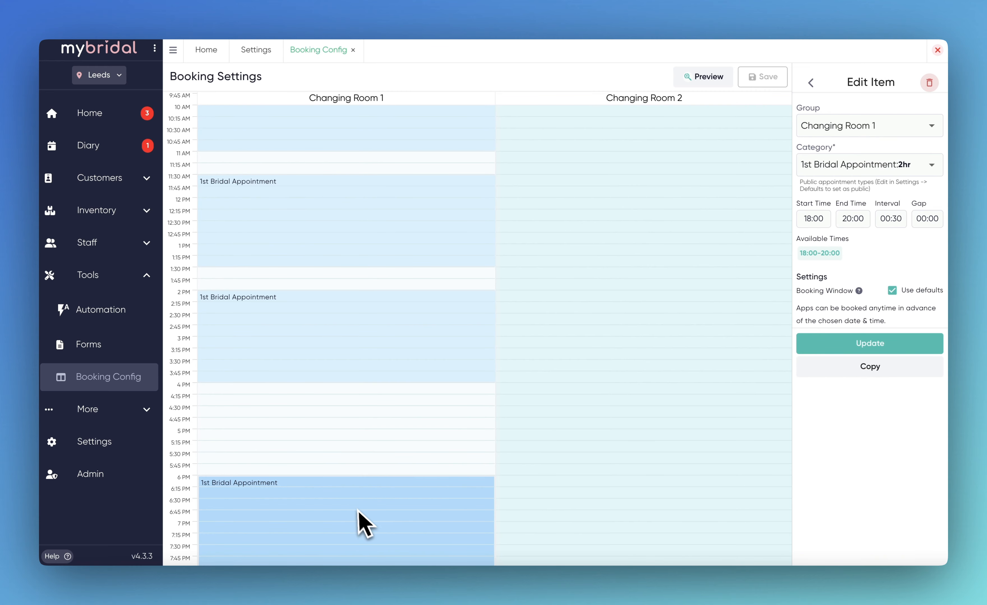
scroll(362, 445, up, 2)
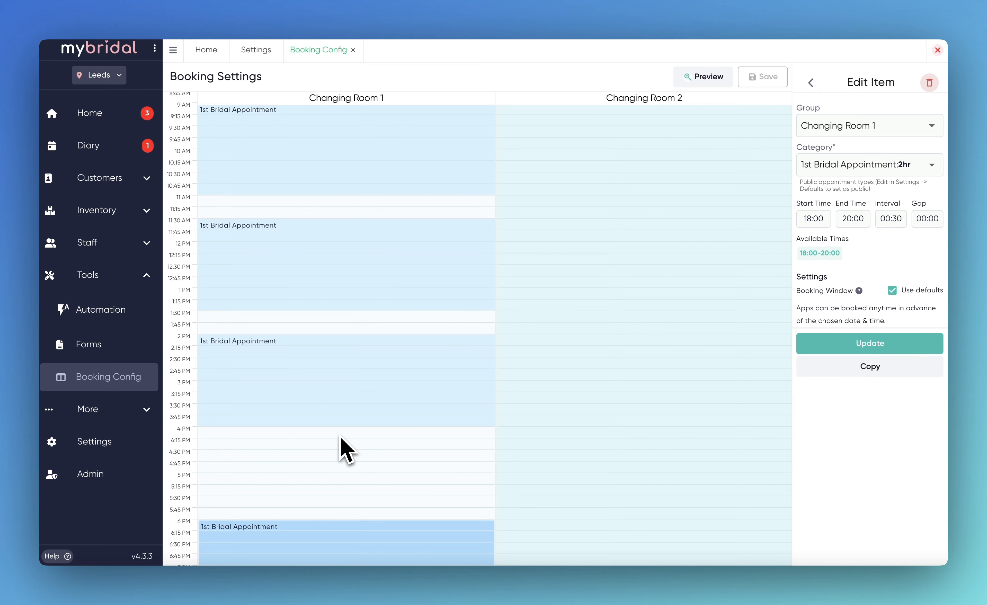
scroll(341, 436, down, 2)
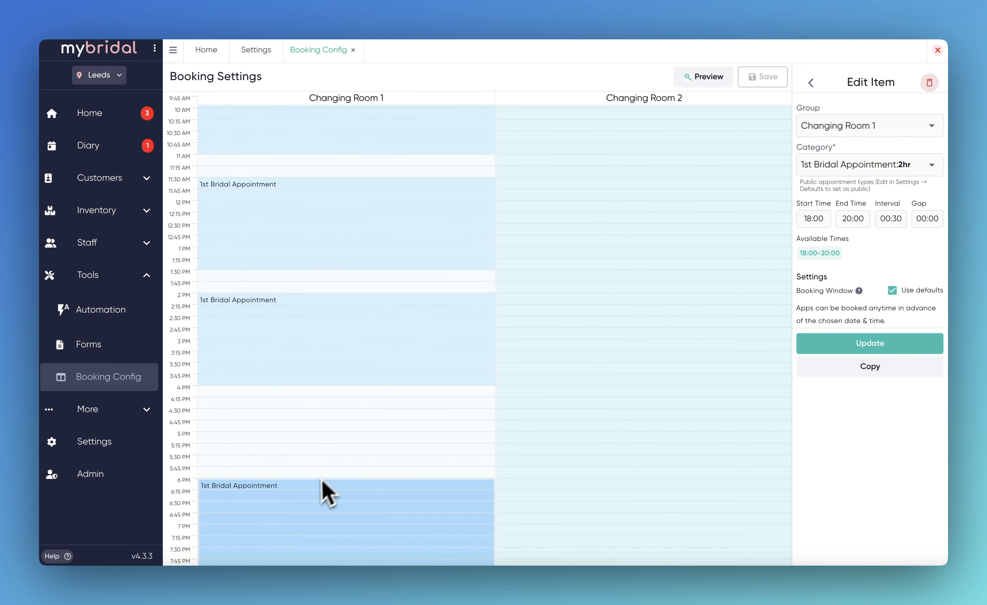
scroll(328, 466, up, 3)
click(810, 83)
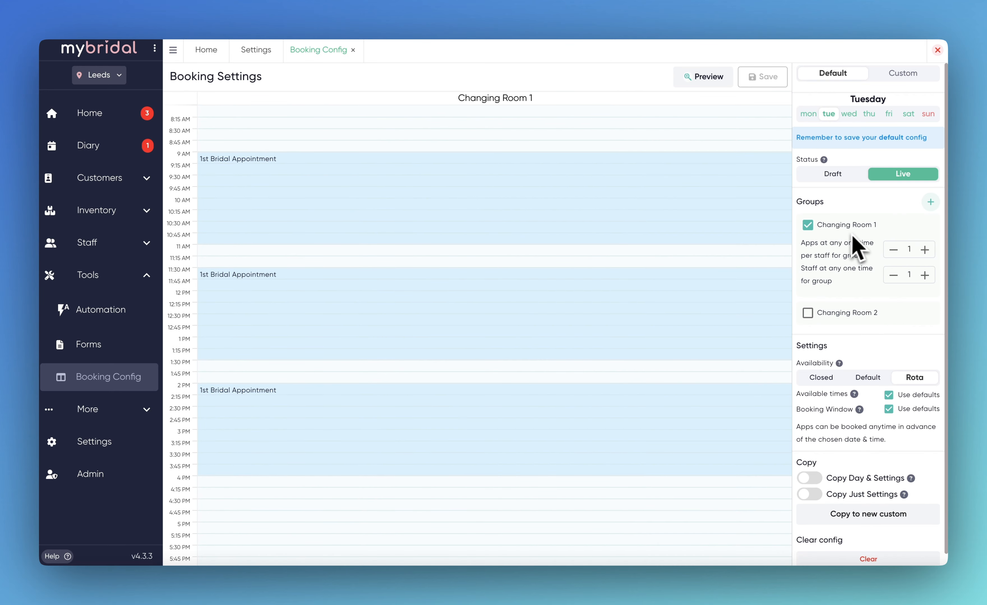
Review the weekday schedules and set Sunday's availability to Closed
click(808, 115)
click(830, 115)
click(850, 117)
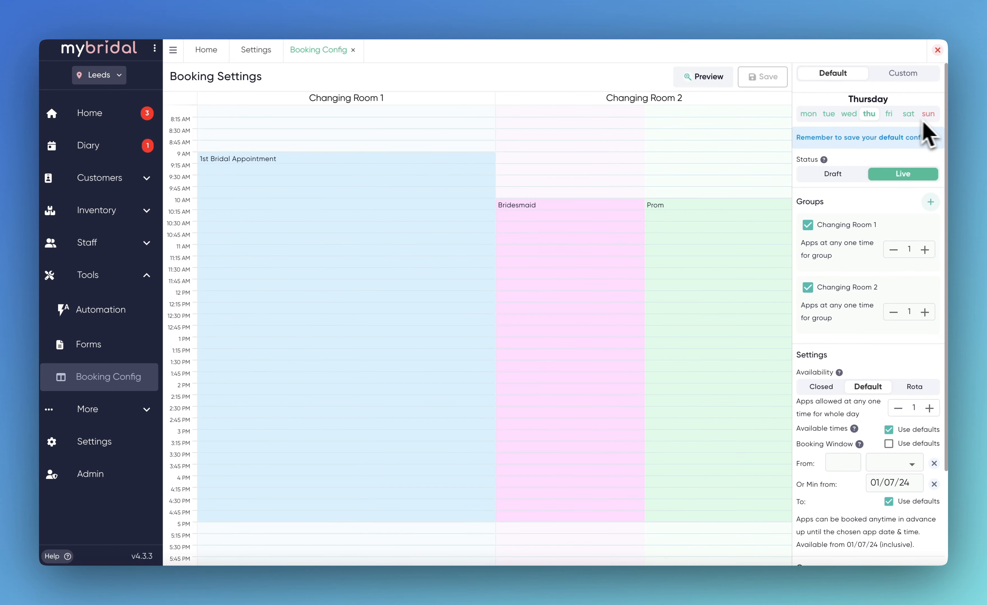
click(931, 115)
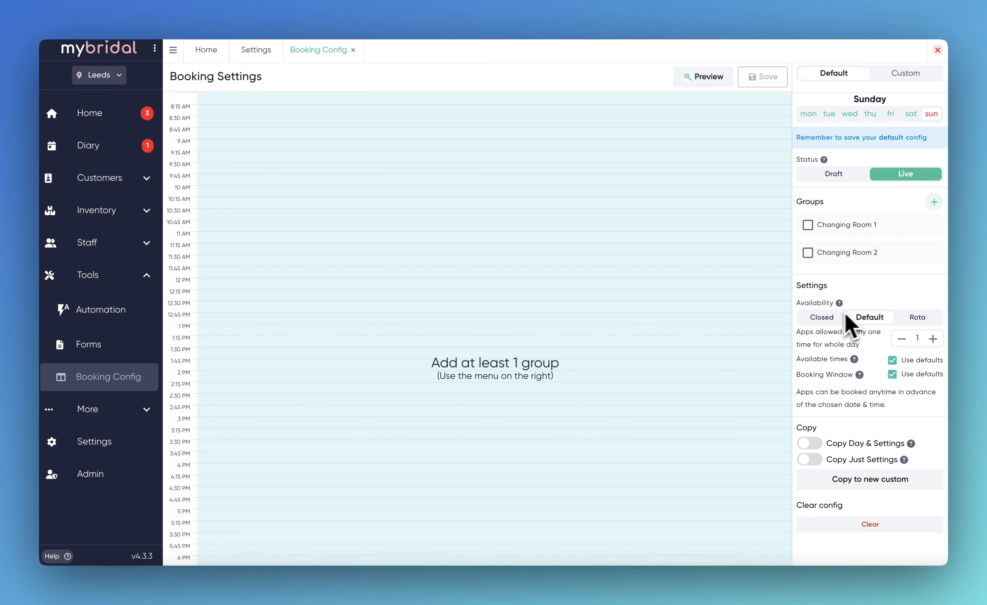
click(816, 320)
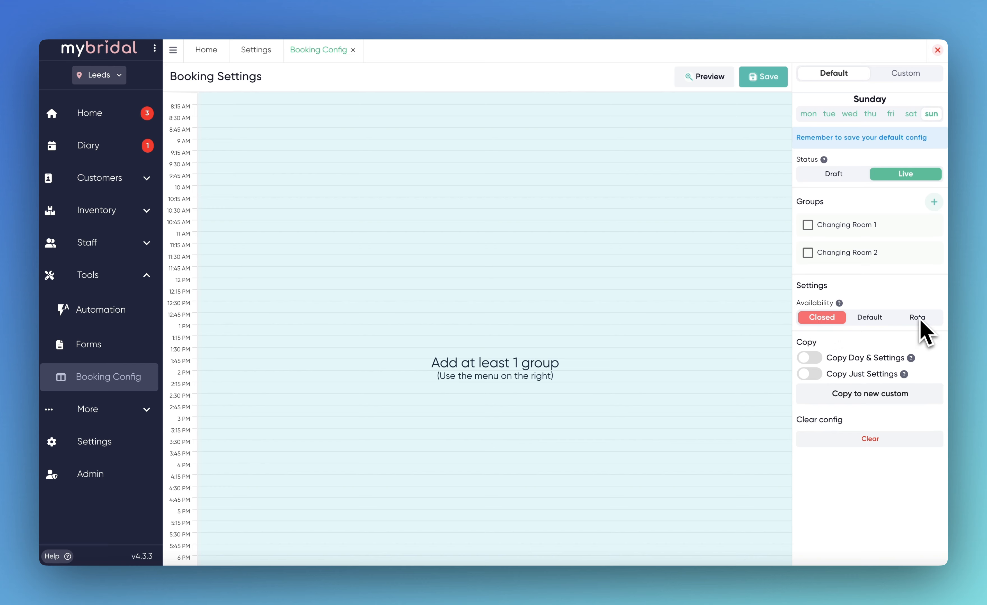
Raise Monday's limit of appointments allowed at any one time for the whole day and switch its availability to Rota
click(814, 117)
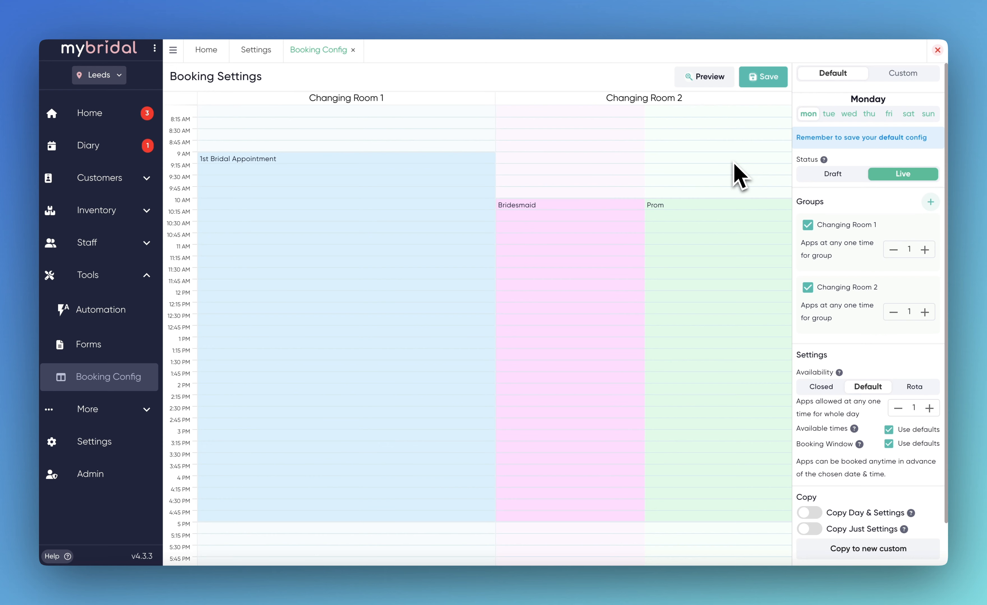
click(930, 409)
click(927, 388)
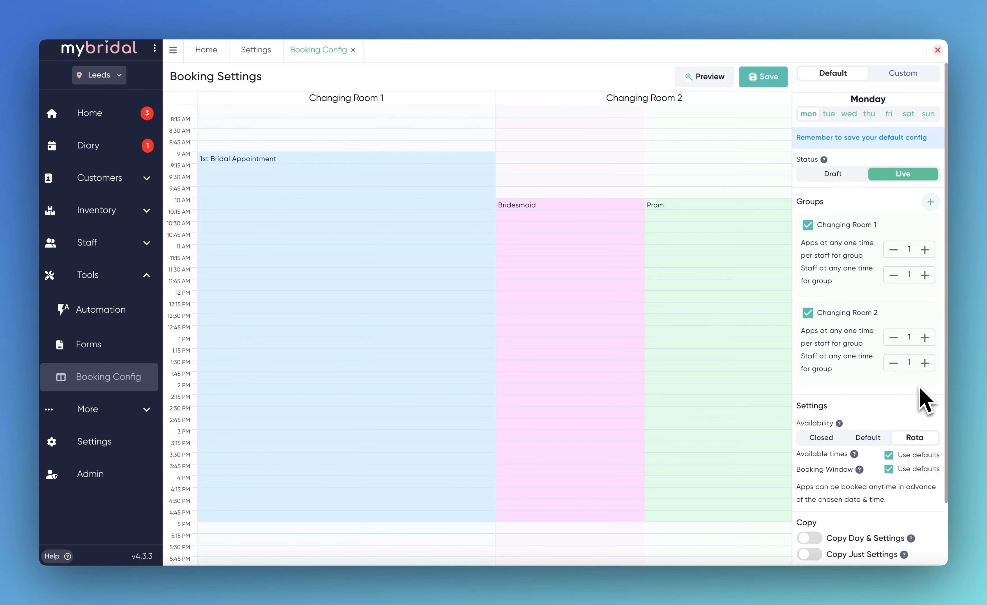
Check the weekly staff work schedule and set Changing Room 1's staff at any one time to 2 in Monday's booking configuration
click(138, 243)
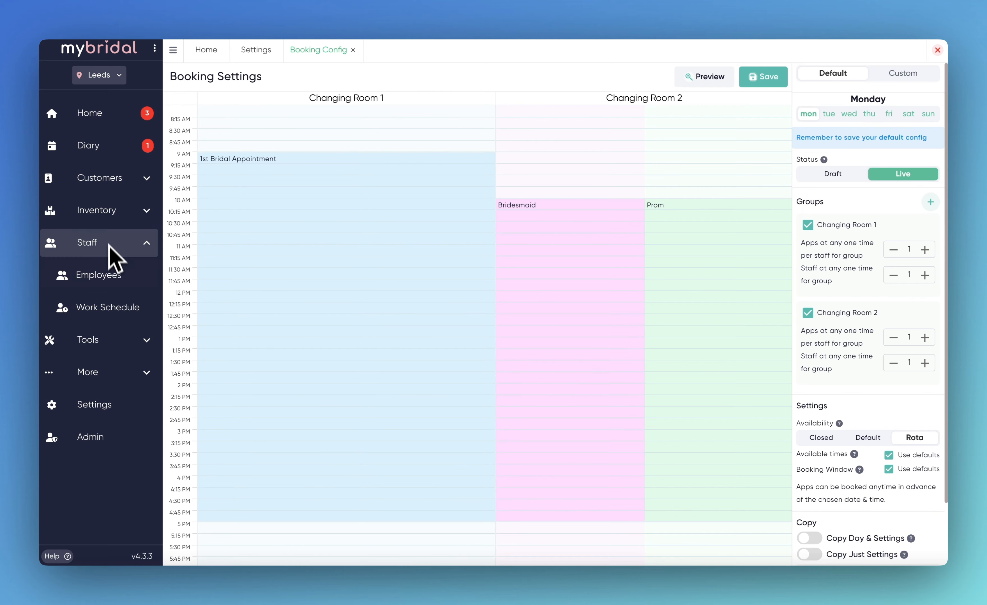
click(139, 319)
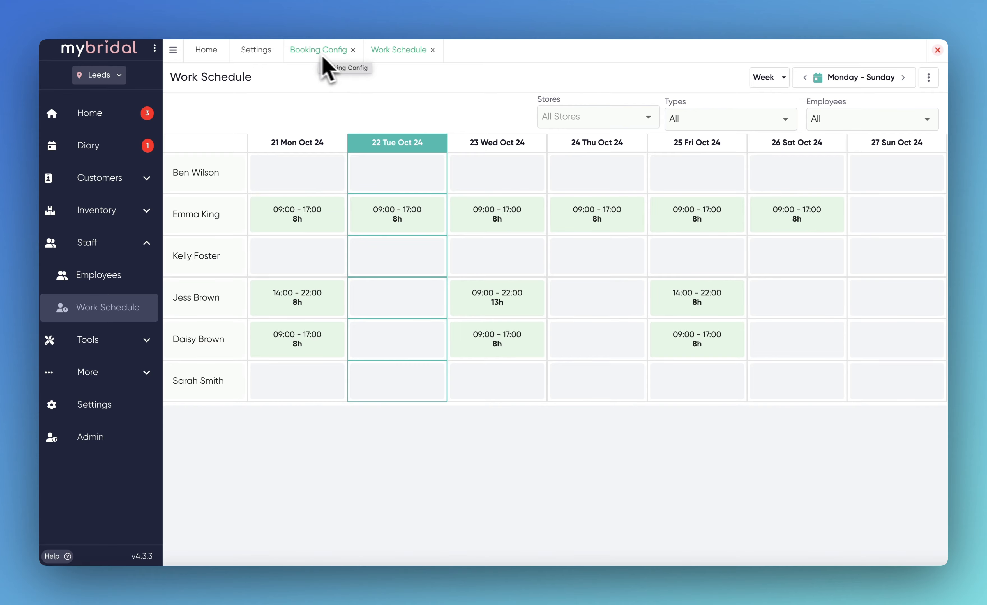
click(311, 50)
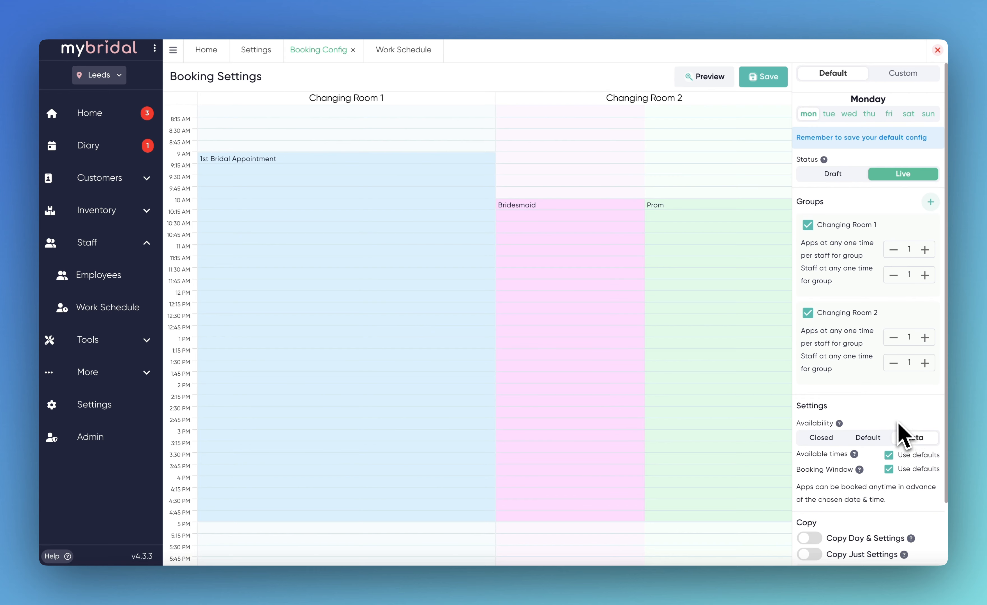
scroll(896, 432, down, 1)
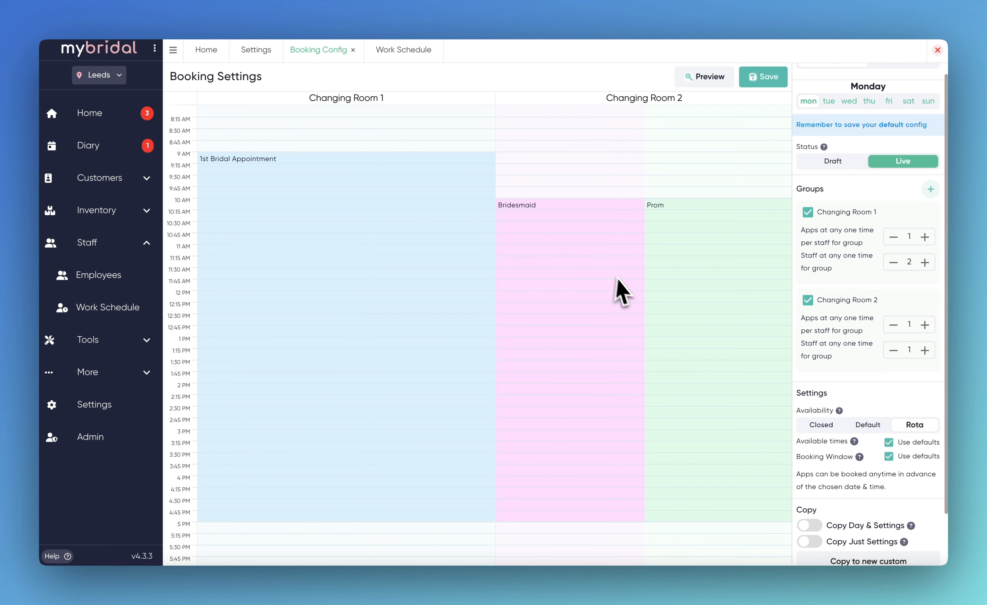
Set Changing Room 1's staff at any one time to 1 for Monday and switch Tuesday's availability to Default
click(895, 262)
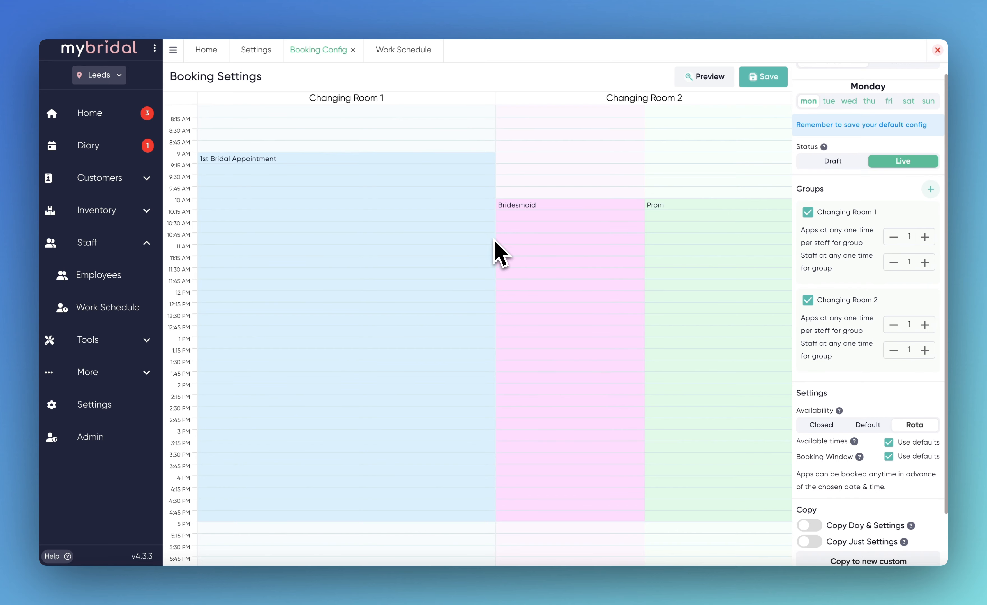
scroll(810, 312, down, 1)
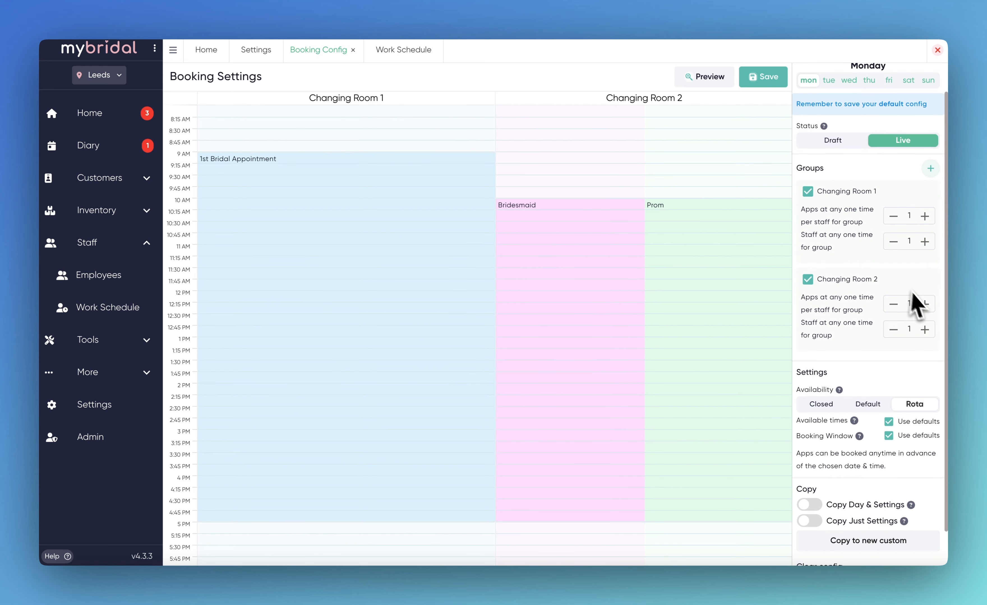
scroll(894, 383, up, 1)
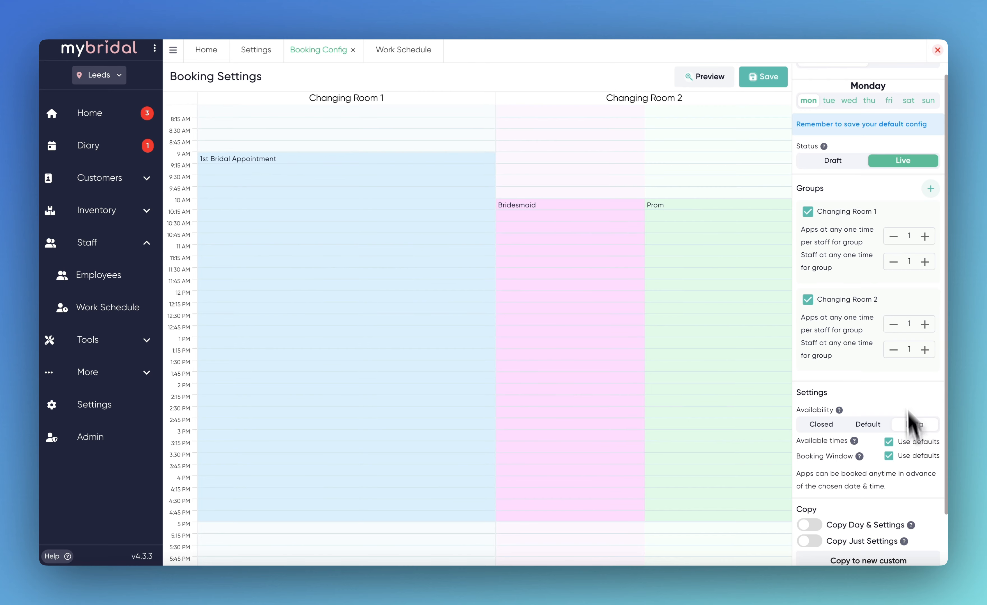
click(831, 102)
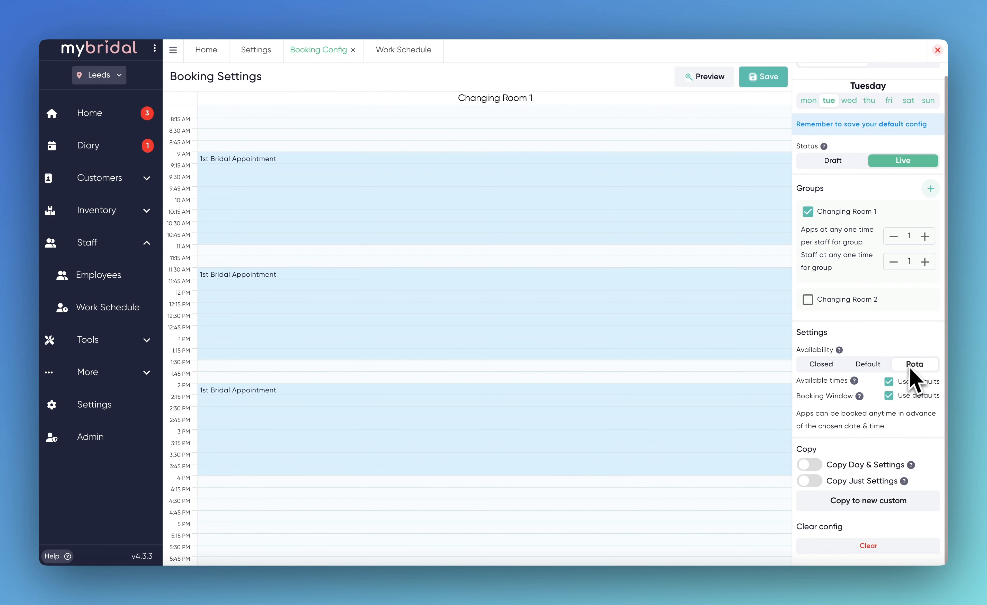
click(867, 363)
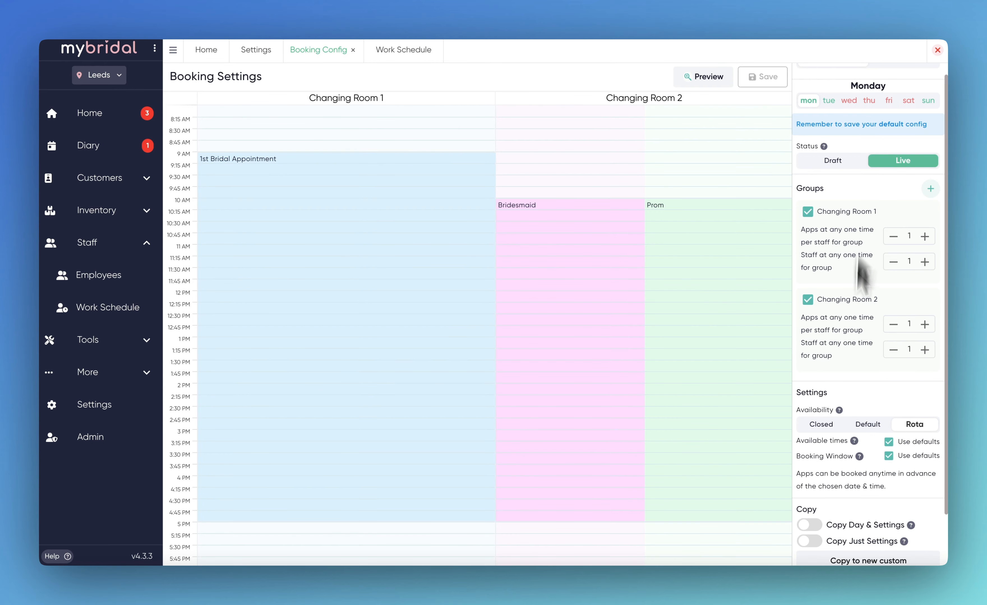
scroll(863, 275, down, 3)
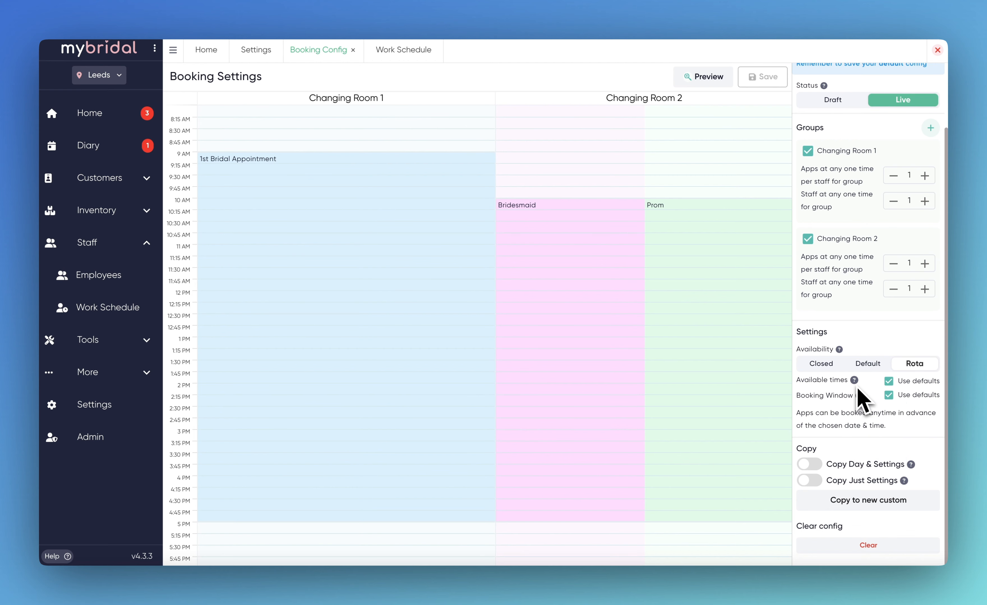
click(889, 382)
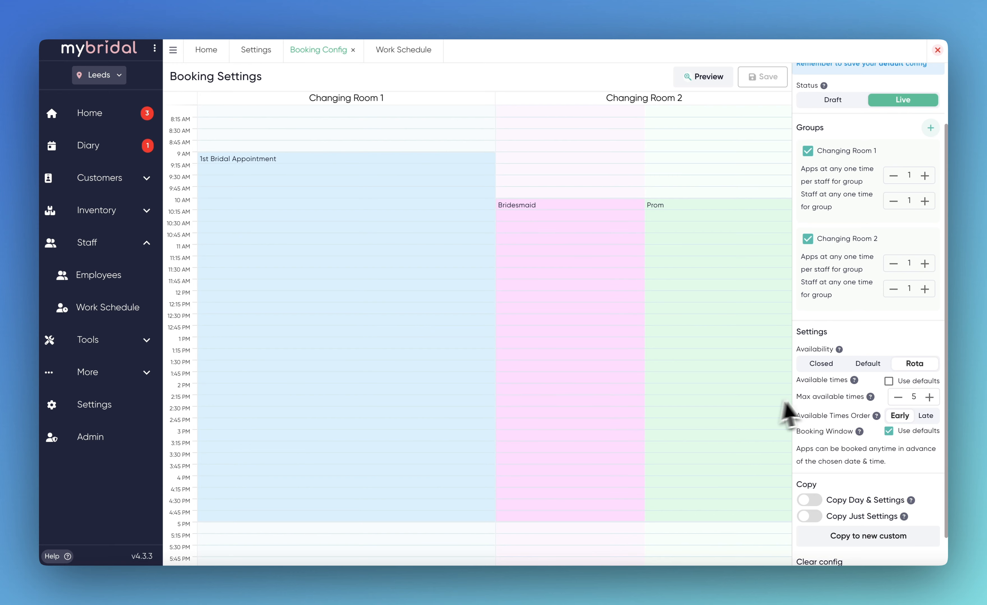
click(899, 399)
click(889, 381)
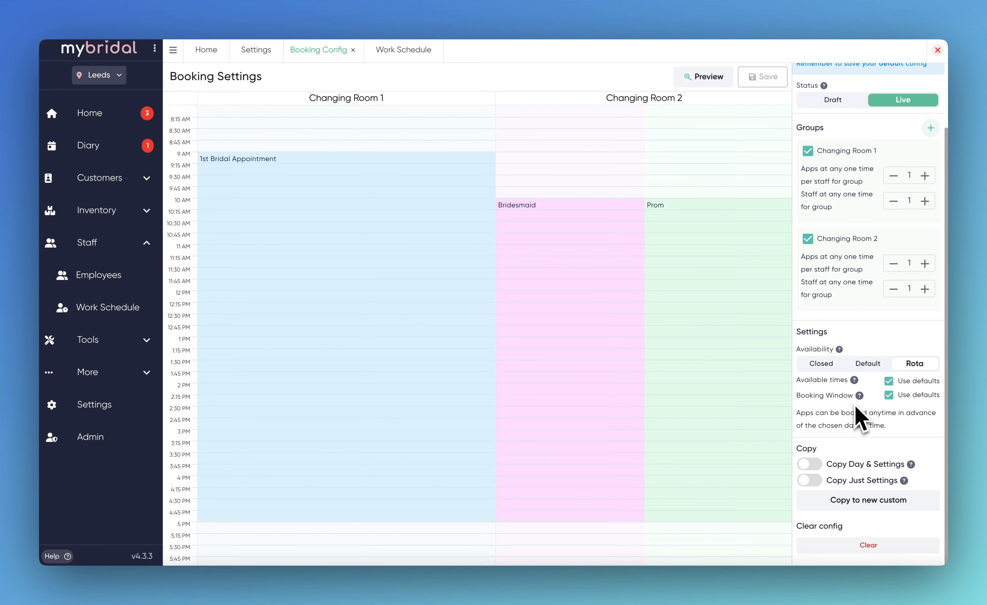
Override the default booking window for Monday and allow bookings from 6 months in advance
click(889, 396)
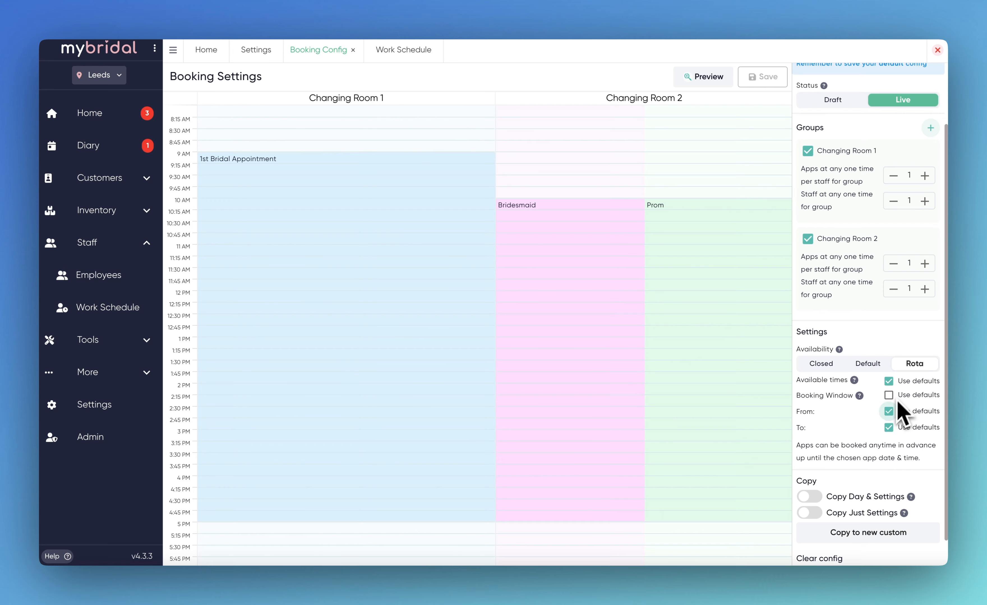
click(892, 413)
click(889, 455)
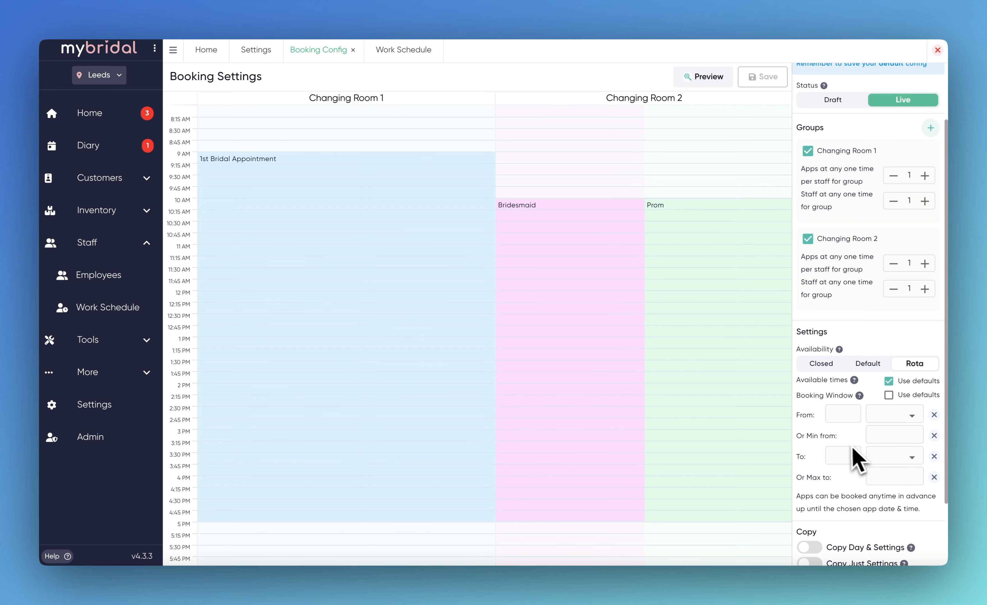
scroll(855, 460, down, 2)
click(838, 364)
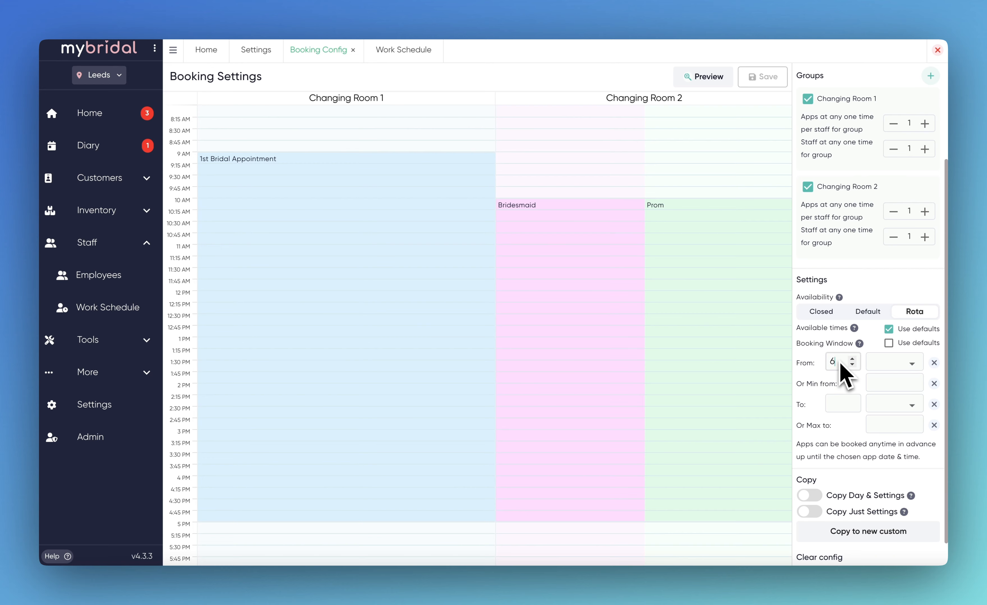
click(883, 364)
click(890, 440)
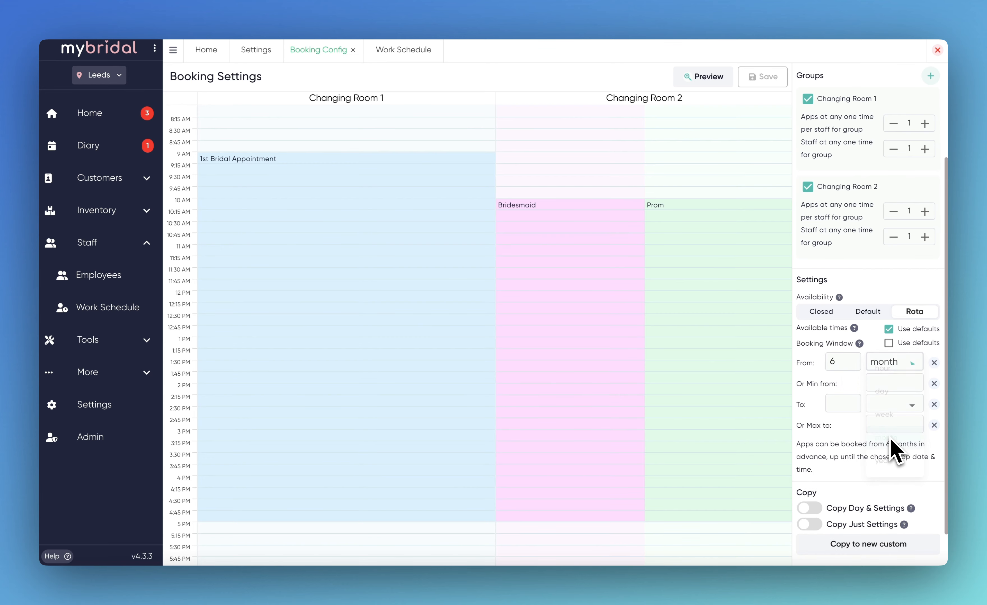
Set the end of Monday's booking window to 24 hours before the appointment
click(842, 406)
text(24)
click(879, 404)
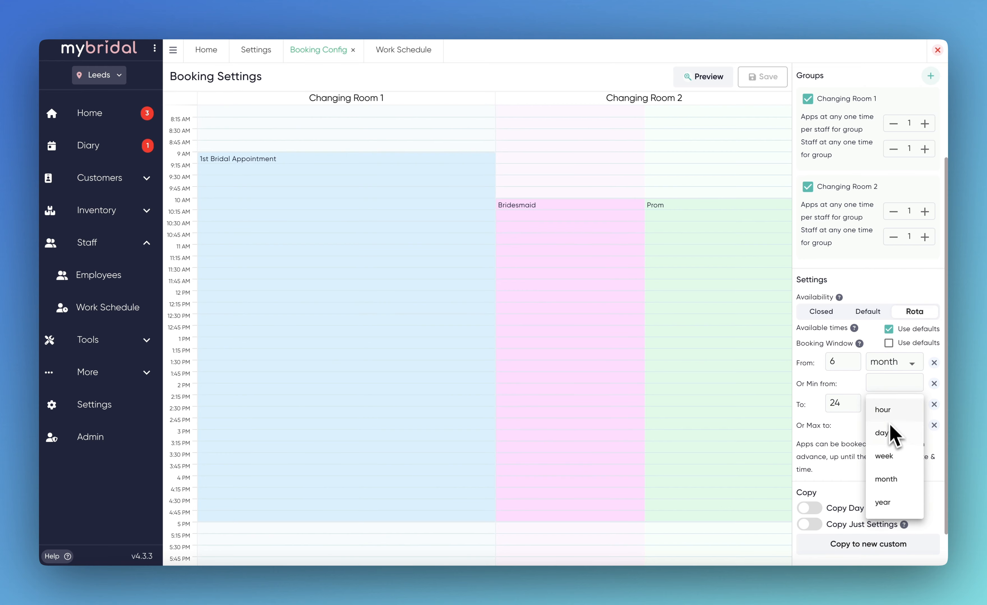
click(888, 413)
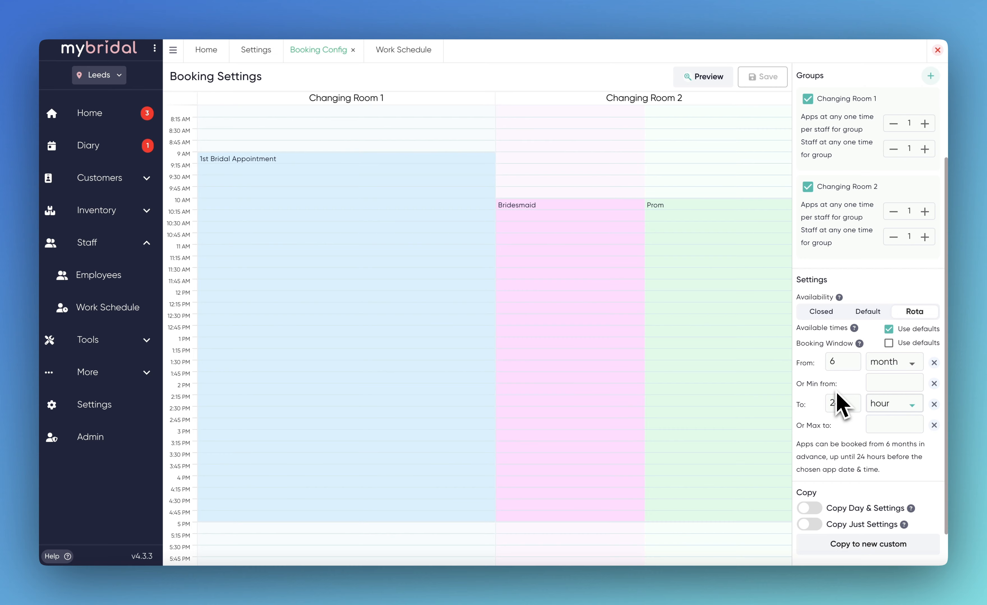
Set the minimum from date of Monday's booking window to 01/11/24
scroll(845, 399, up, 1)
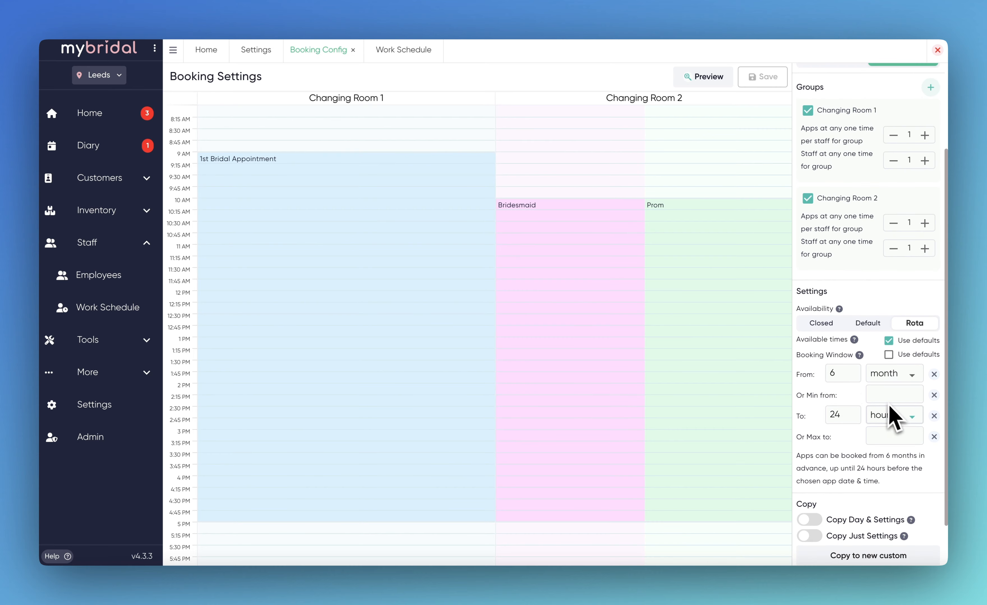
click(881, 399)
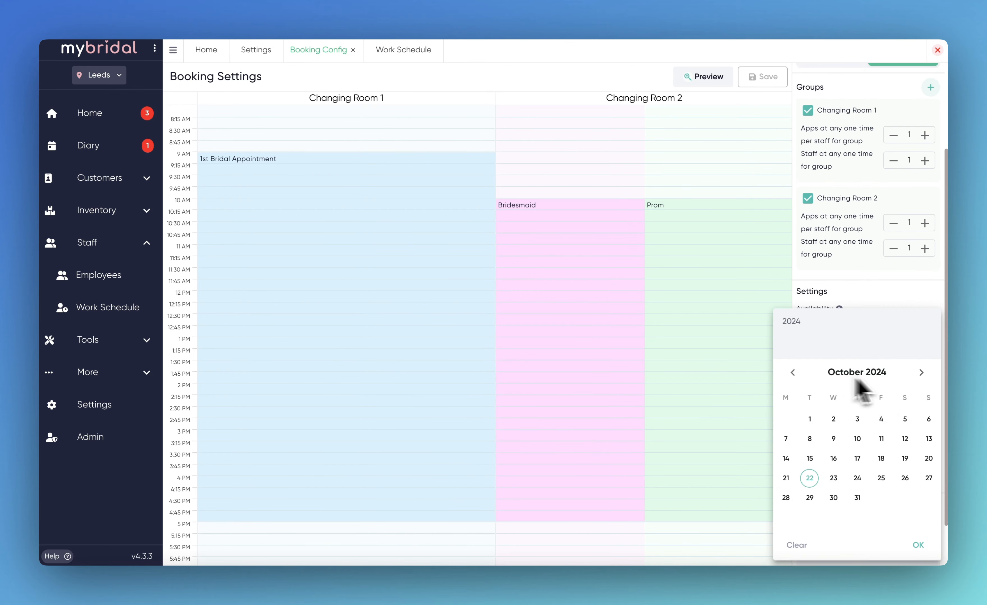
click(922, 373)
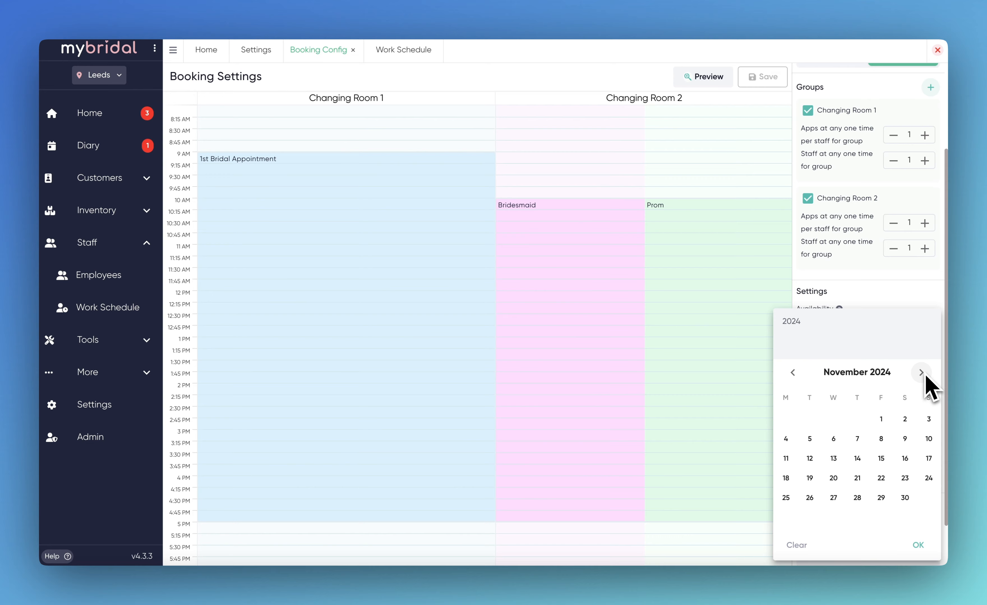
click(881, 420)
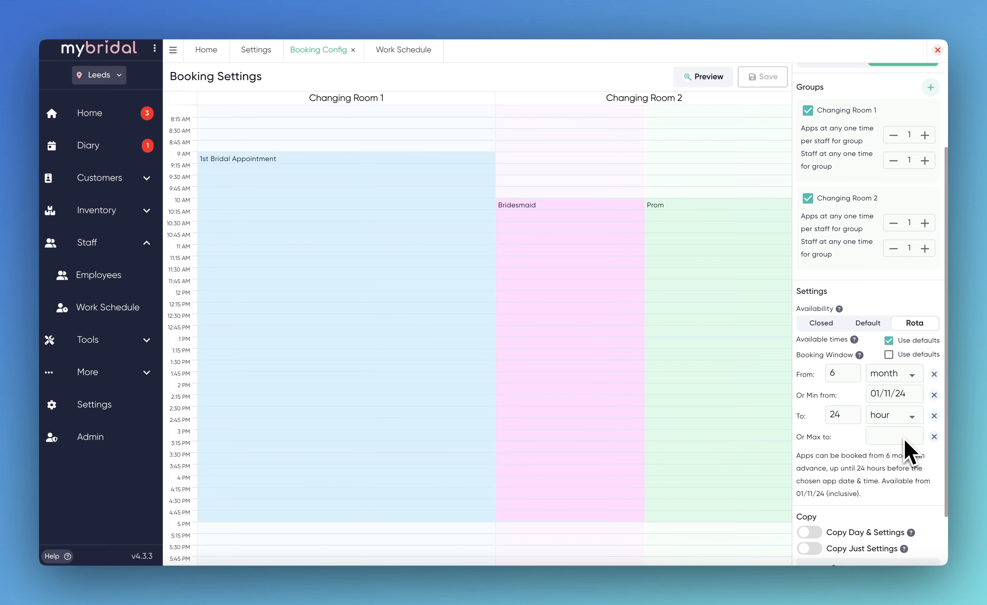
Copy just Monday's settings, without its appointments, to Tuesday through Sunday
scroll(905, 441, up, 1)
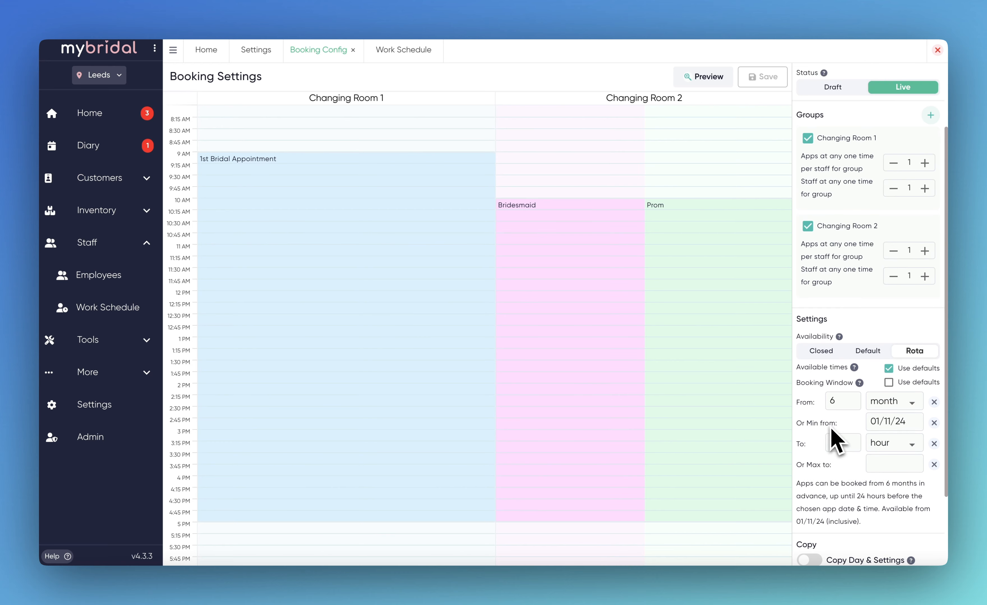
scroll(830, 427, up, 3)
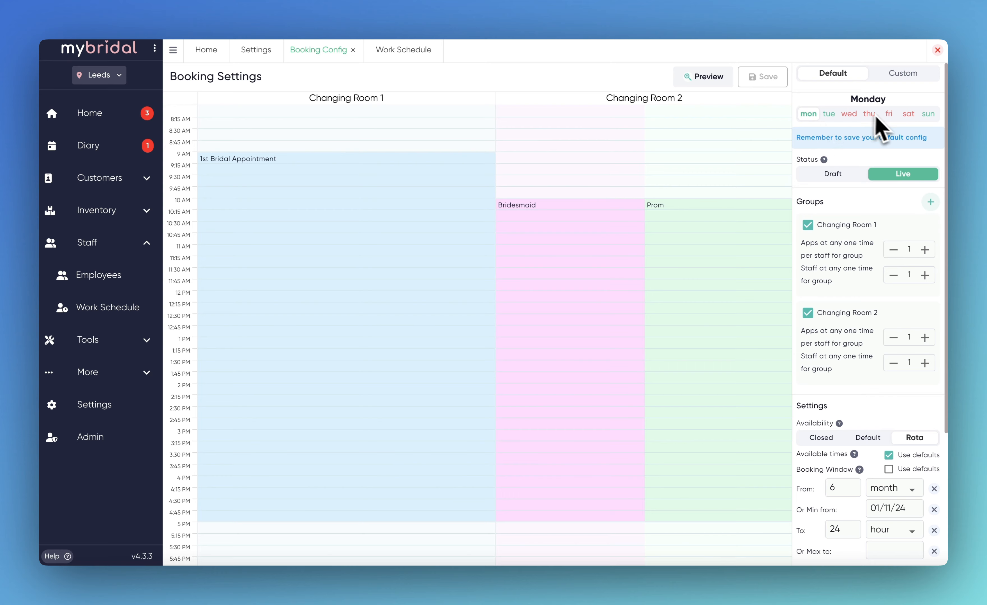
scroll(875, 345, down, 4)
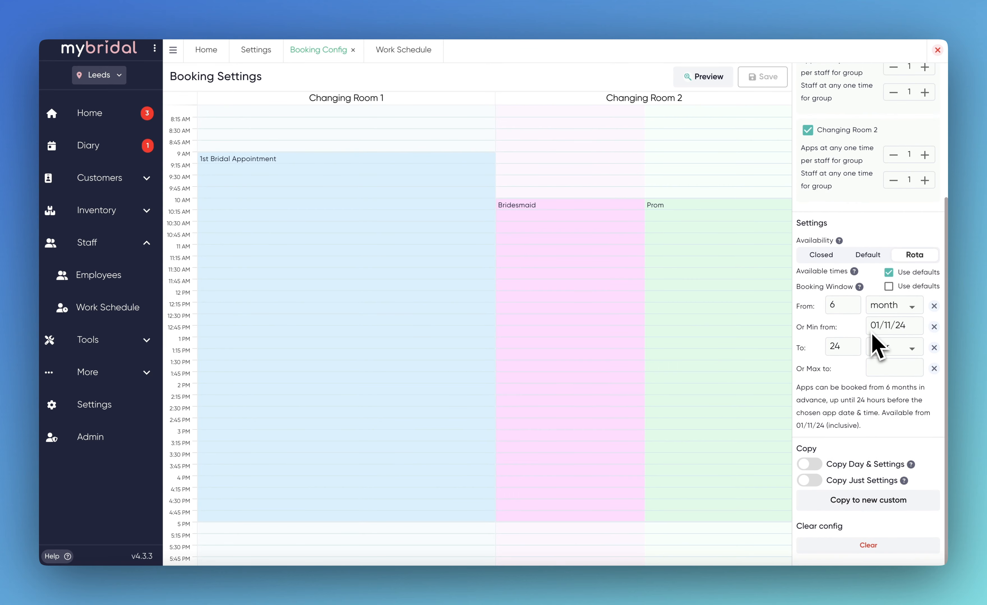
click(806, 481)
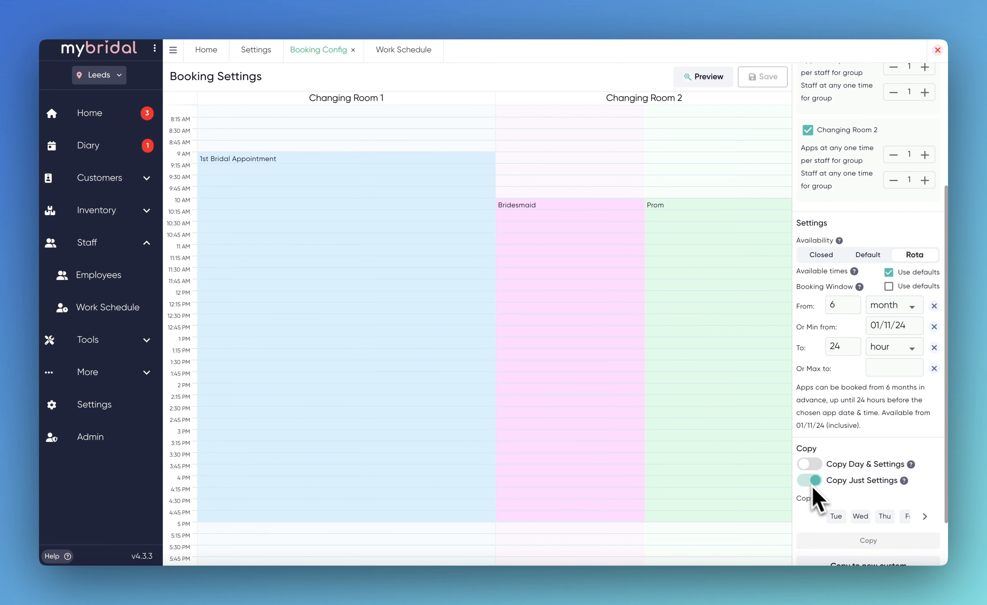
click(836, 517)
click(883, 517)
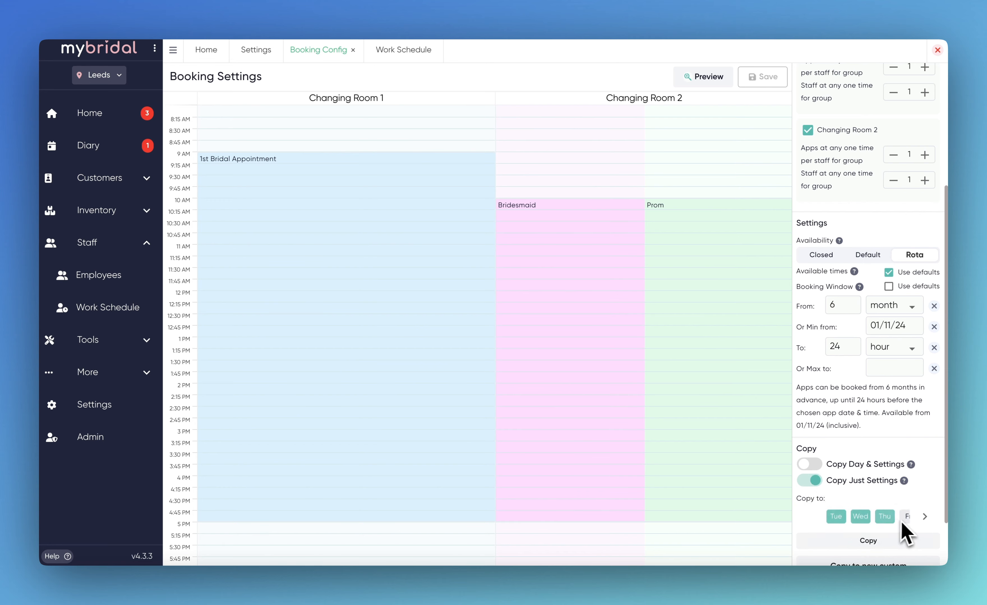
click(908, 516)
click(871, 517)
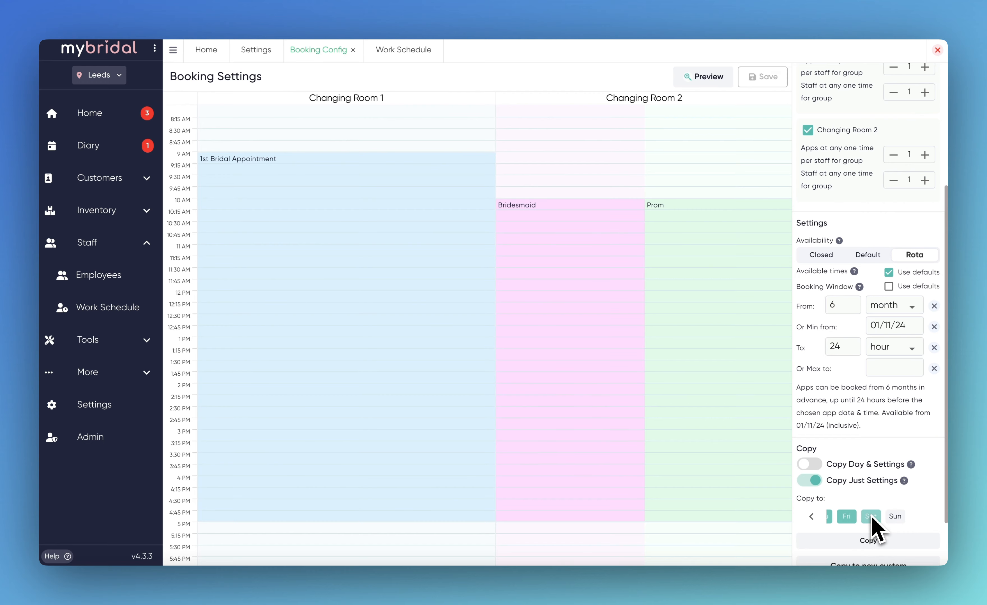
click(895, 517)
click(861, 541)
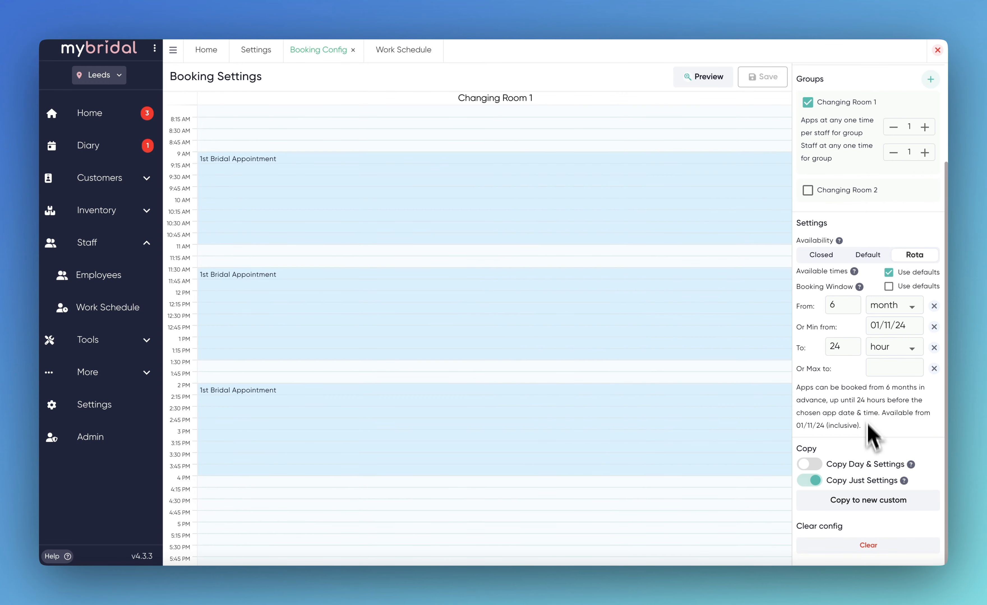
Try giving Tuesday's 09:00 to 11:00 1st Bridal Appointment its own booking window with a maximum date of 30/11/24
scroll(866, 423, up, 3)
click(633, 223)
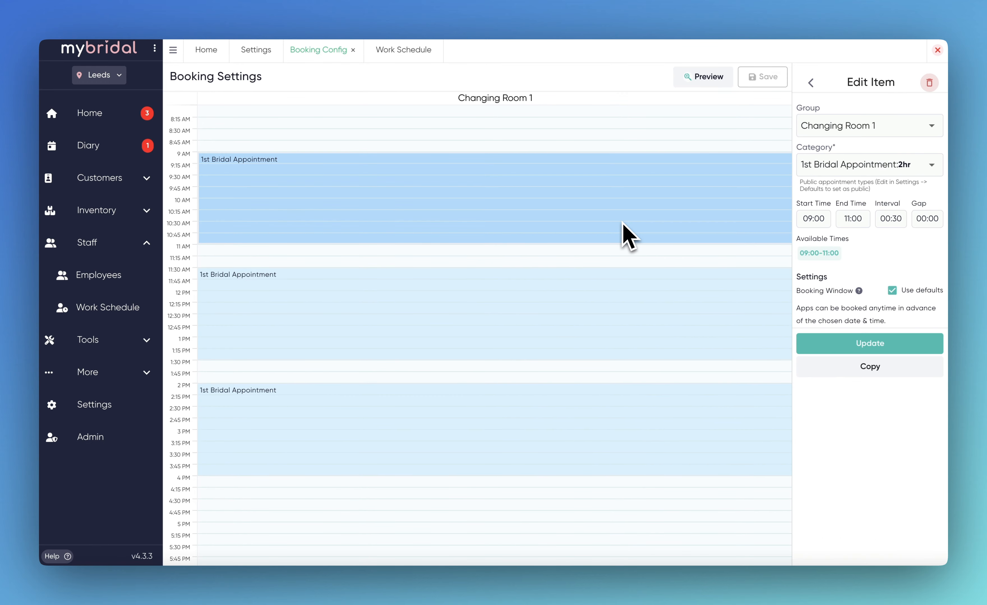
mouse_move(858, 297)
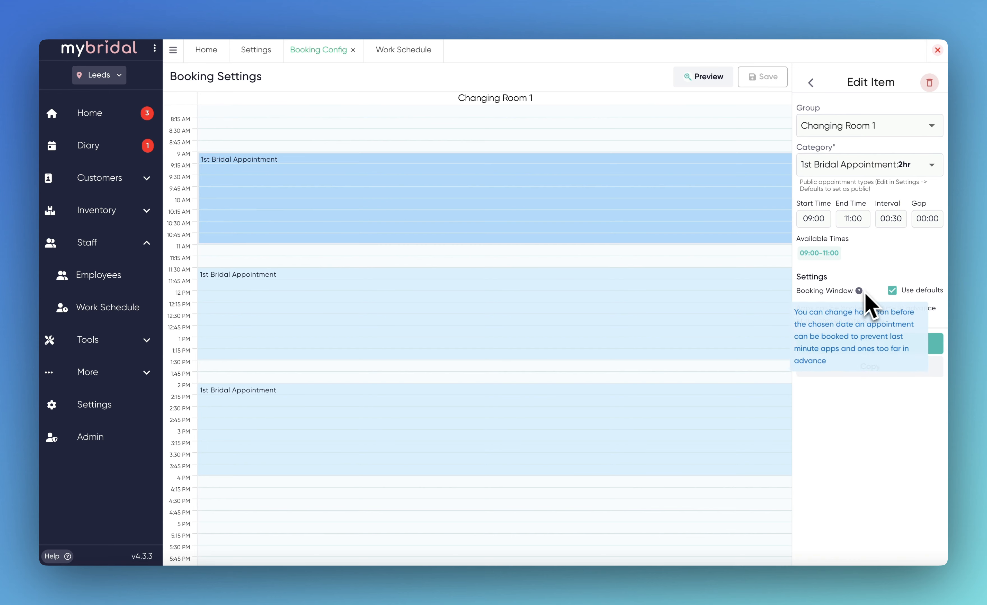
click(892, 290)
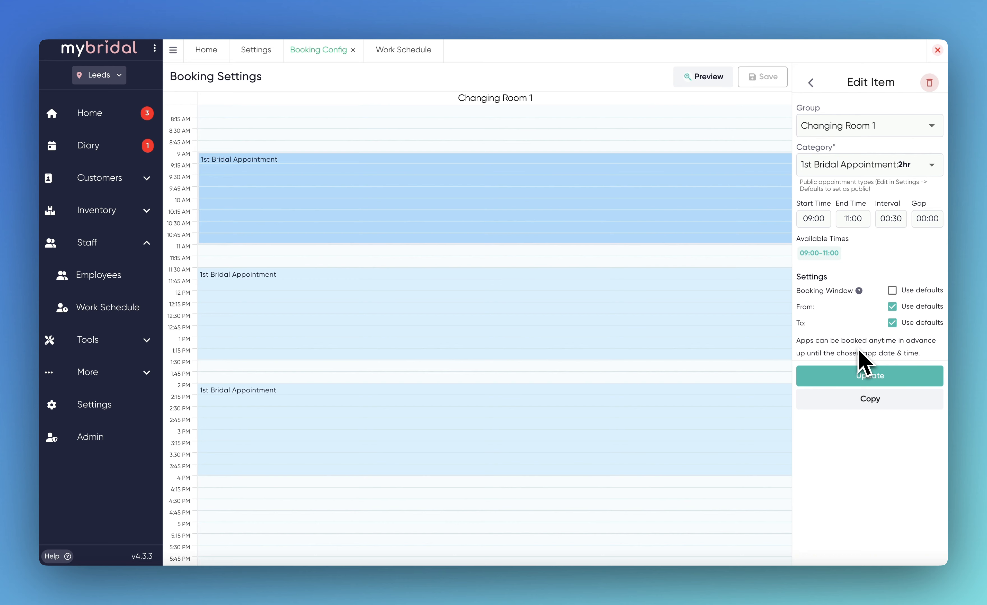
click(892, 323)
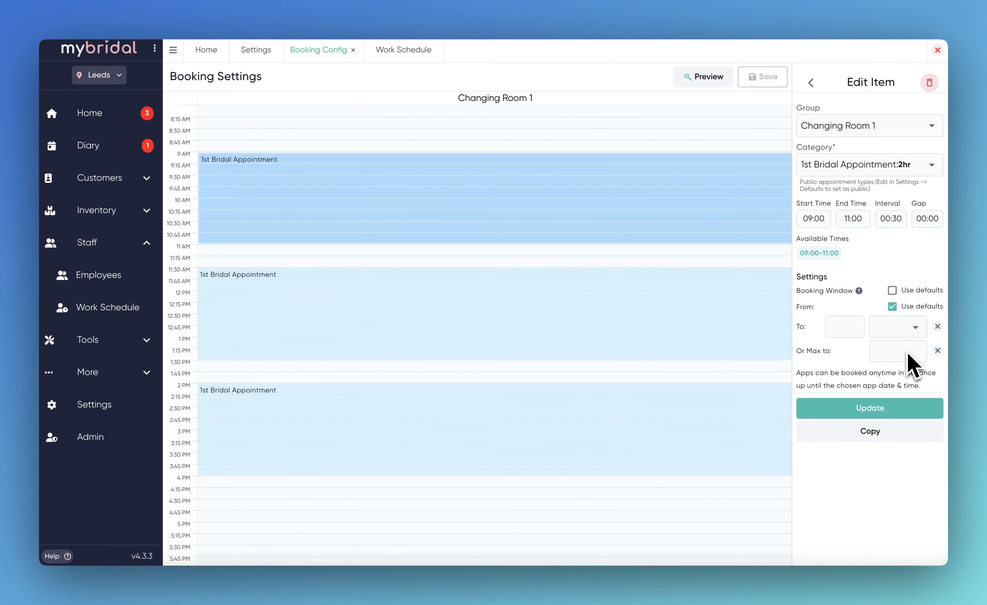
click(897, 351)
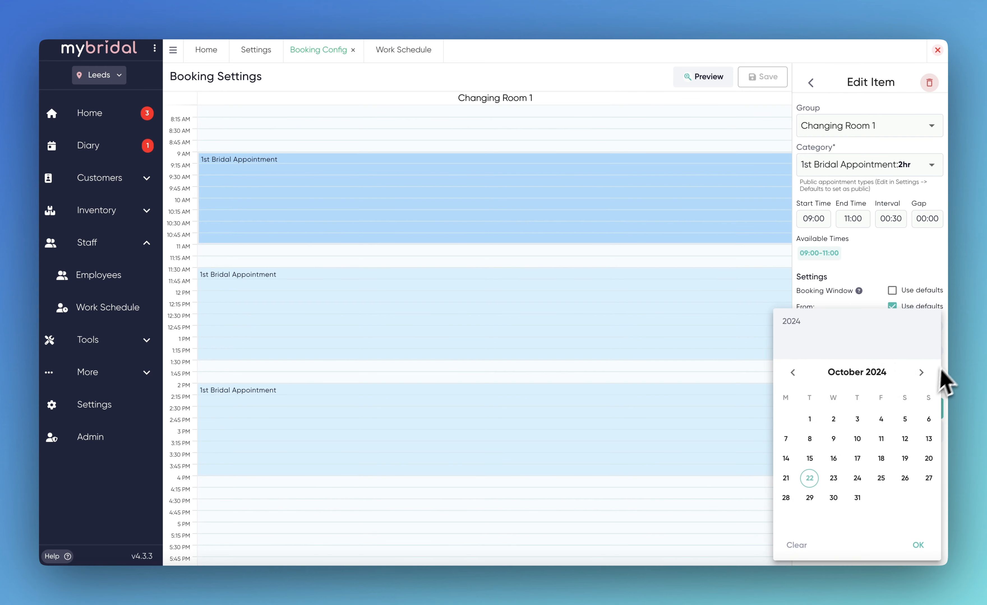
click(921, 372)
click(904, 498)
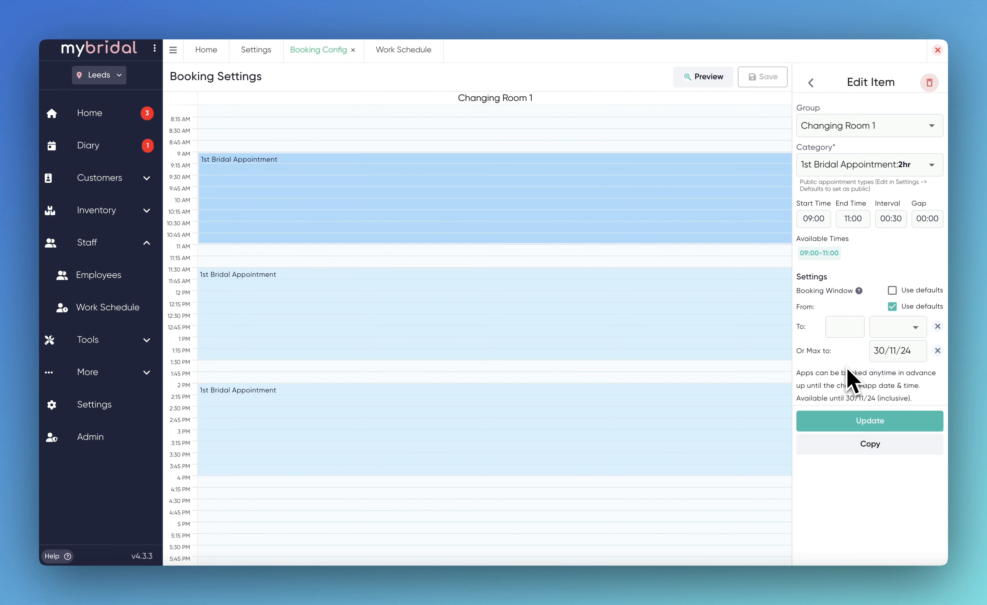
click(817, 85)
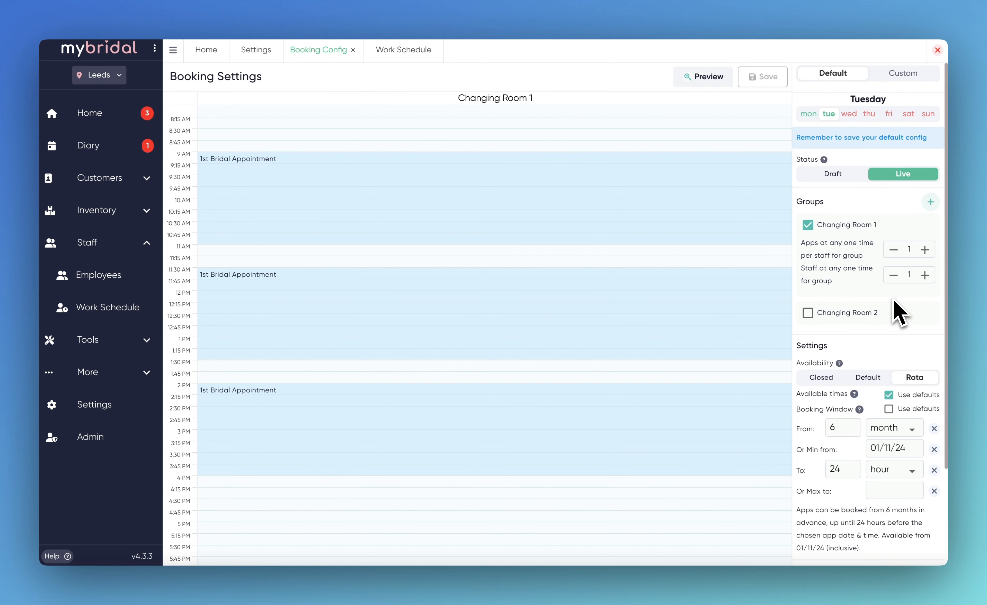
Set Tuesday's availability to Default and compare its schedule with Monday's
click(868, 378)
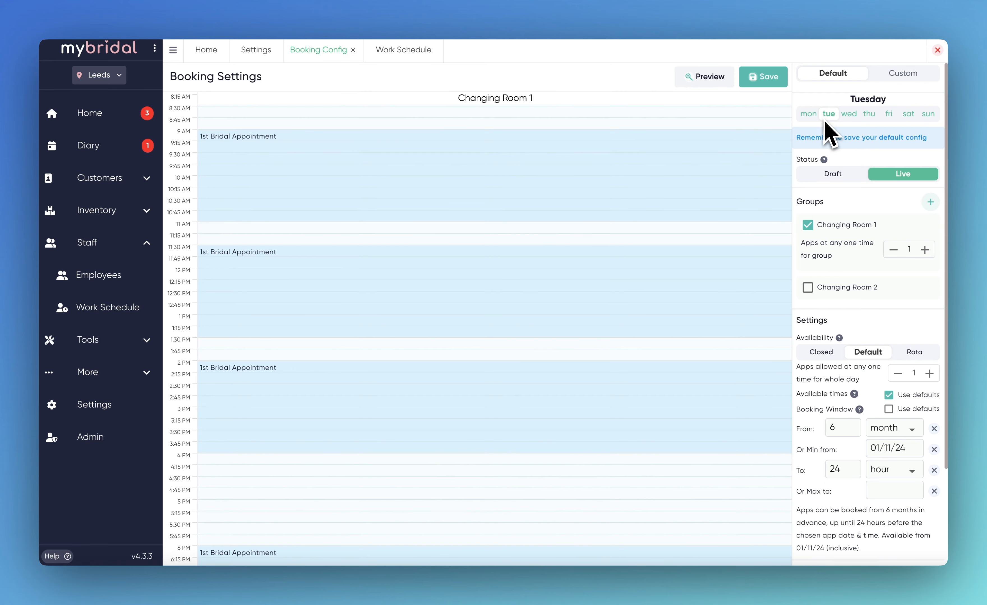
click(808, 115)
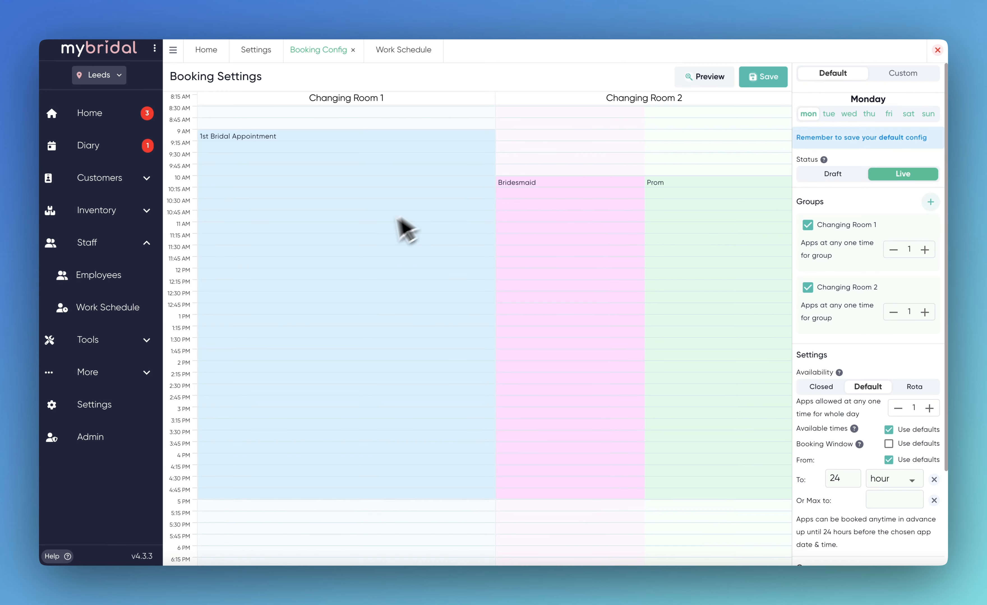
click(828, 115)
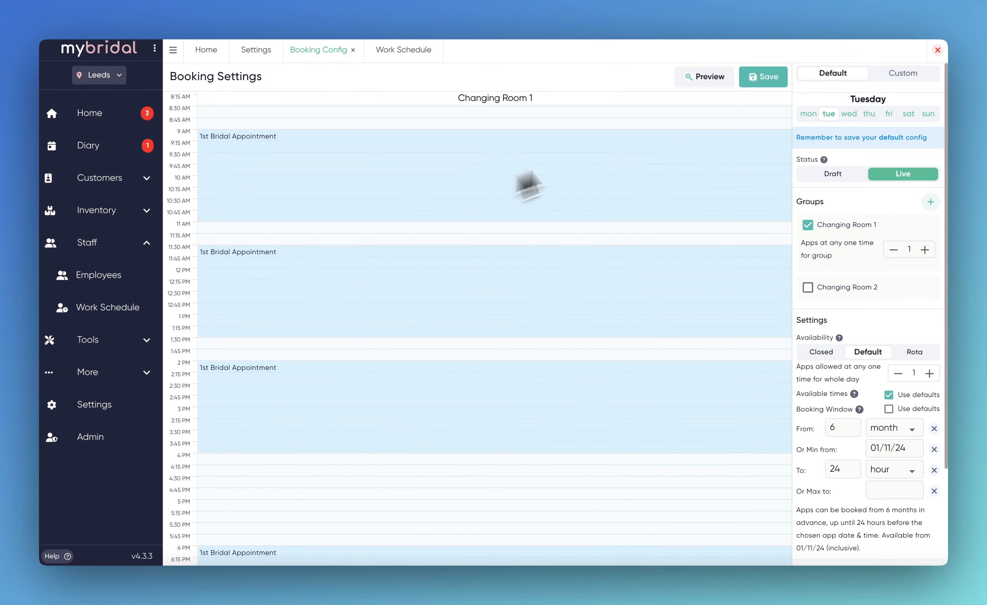
Preview the 1st Bridal Appointment category for 28 October 2024 and examine its available and unavailable times
click(710, 78)
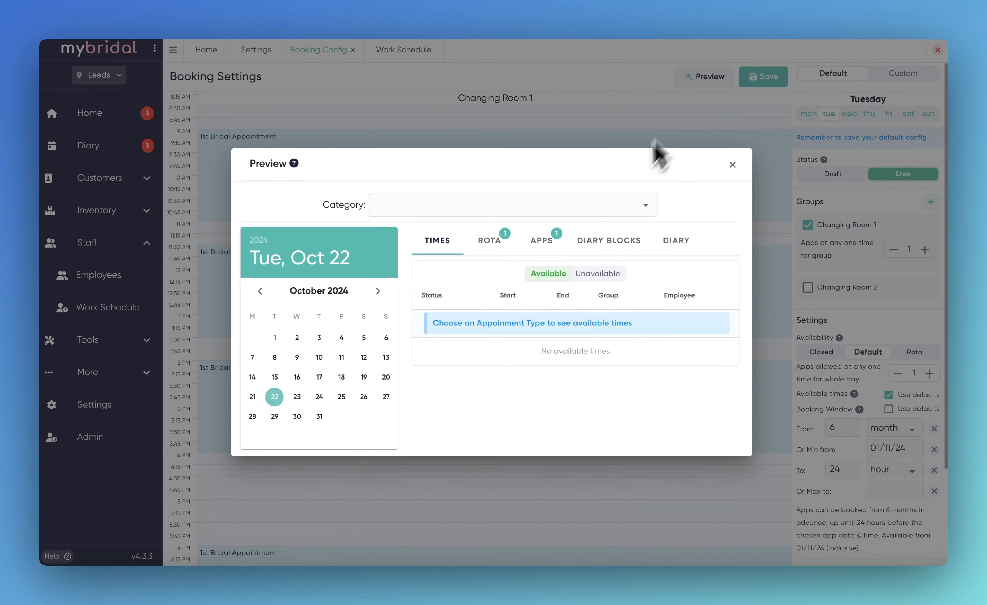
click(638, 210)
click(576, 213)
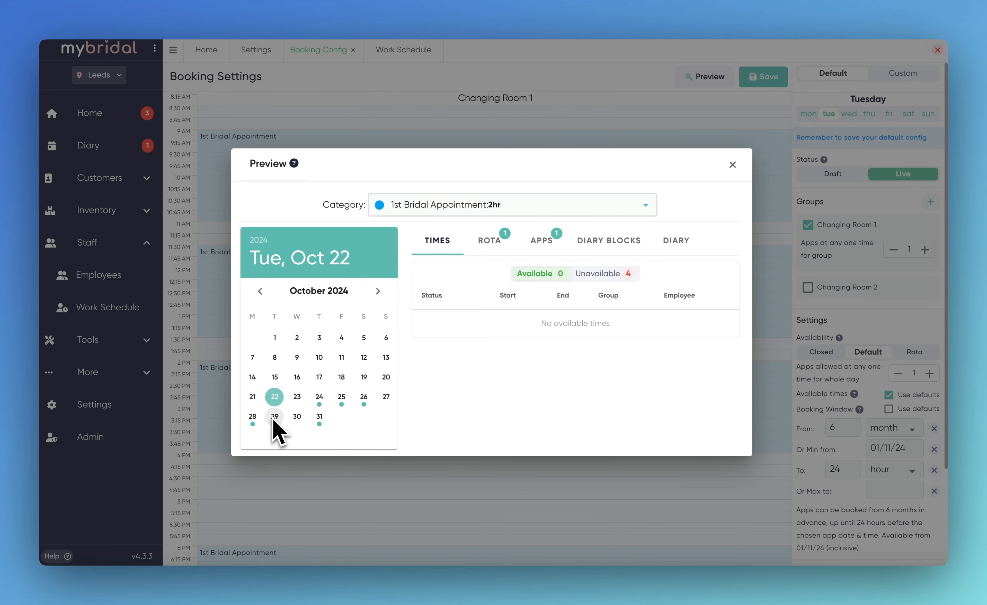
click(252, 418)
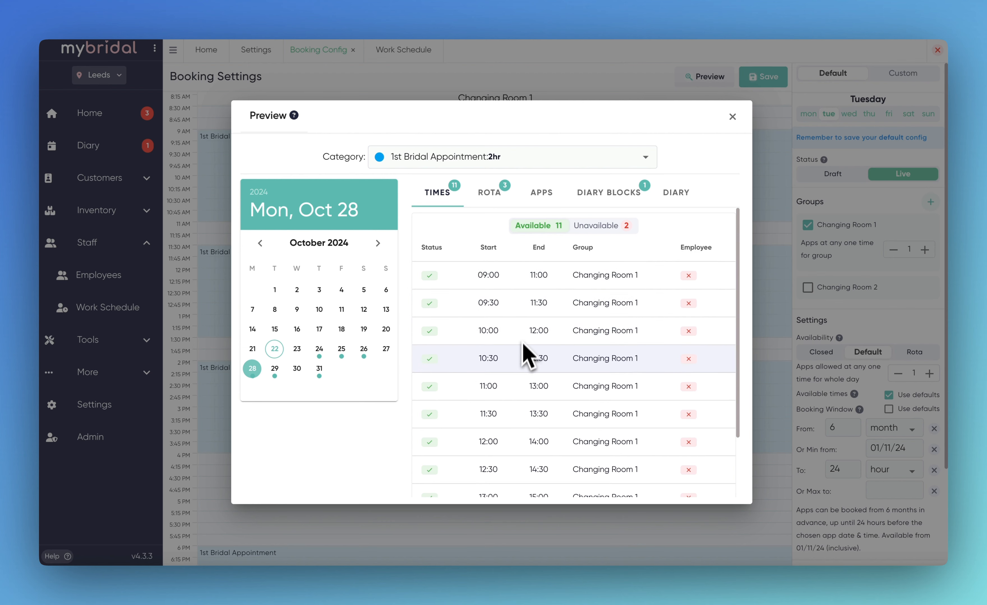
click(600, 229)
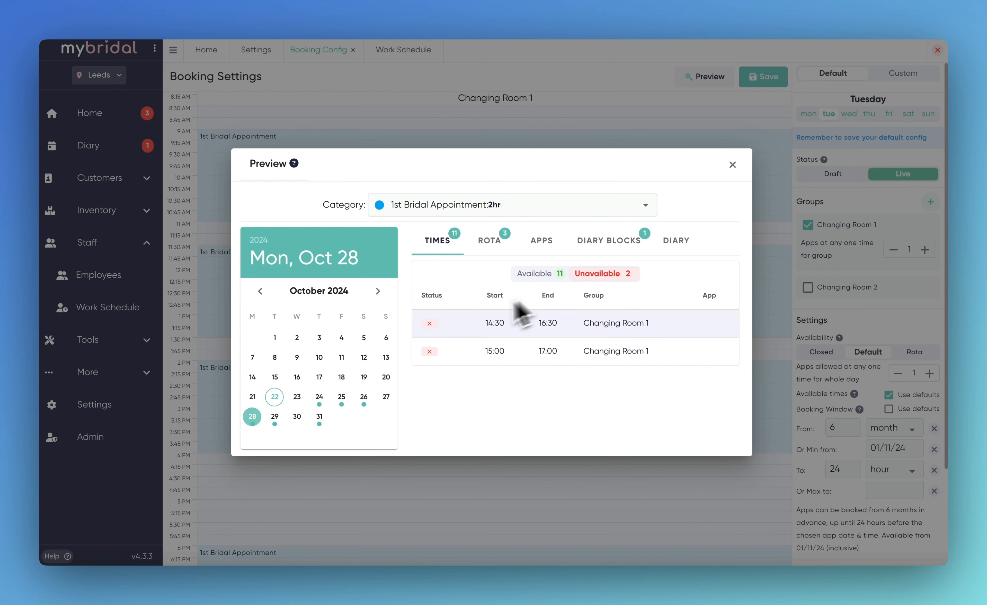
mouse_move(434, 328)
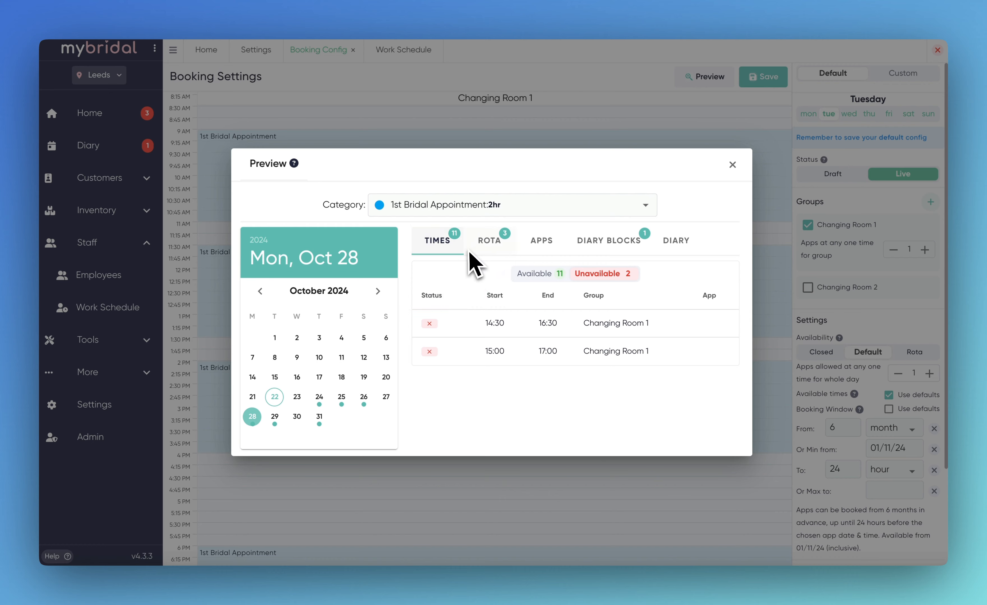
Review the staff rota, booked appointments, diary blocks and diary behind the 28 October preview
click(499, 248)
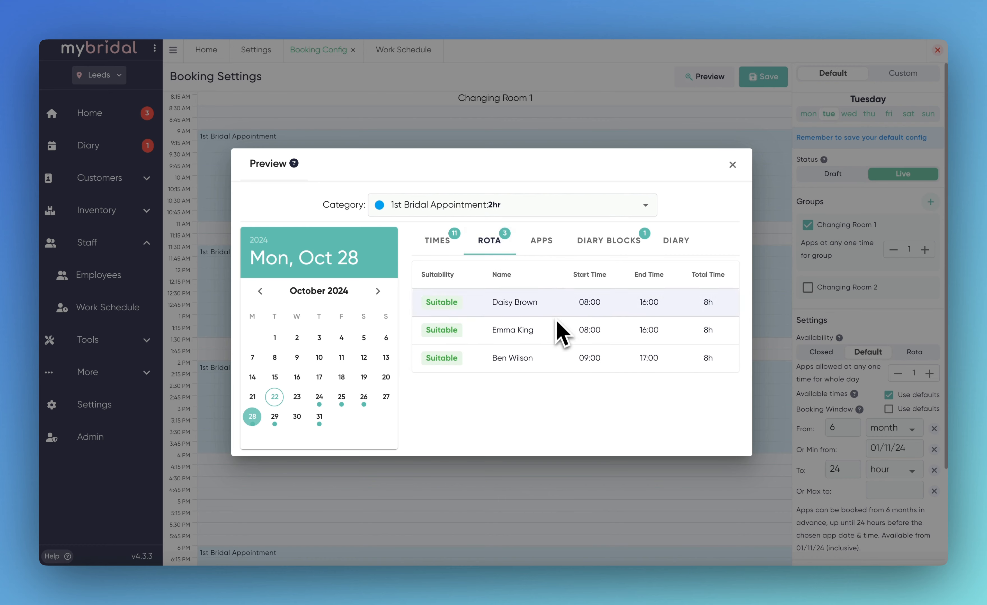
click(555, 248)
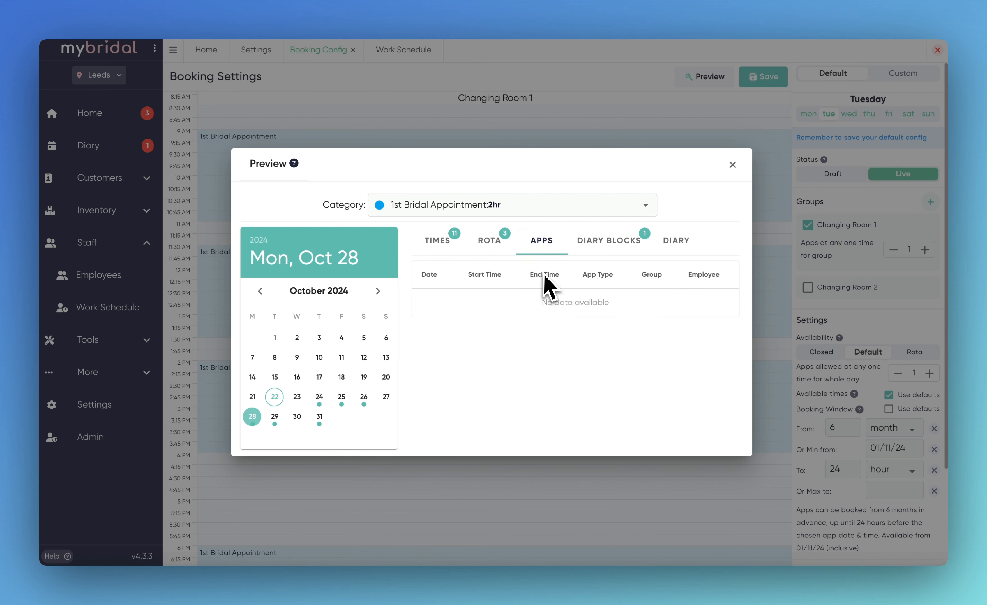
click(627, 246)
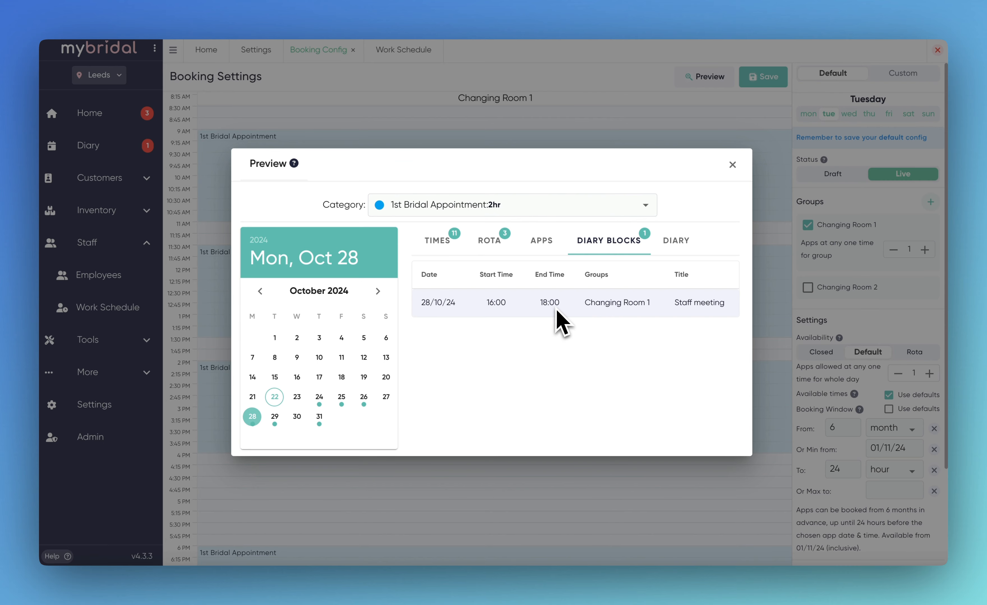
click(680, 243)
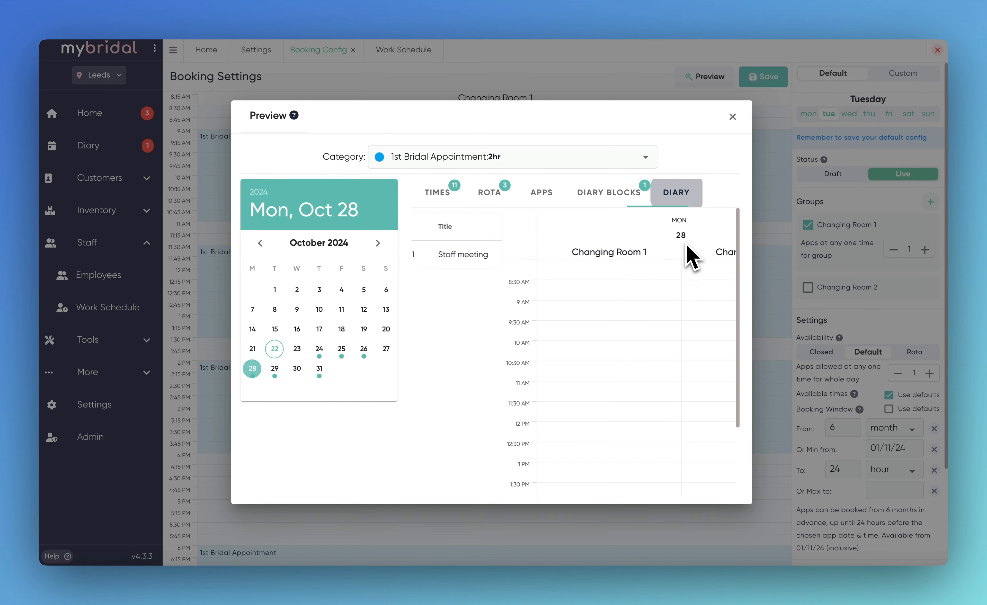
scroll(628, 417, down, 5)
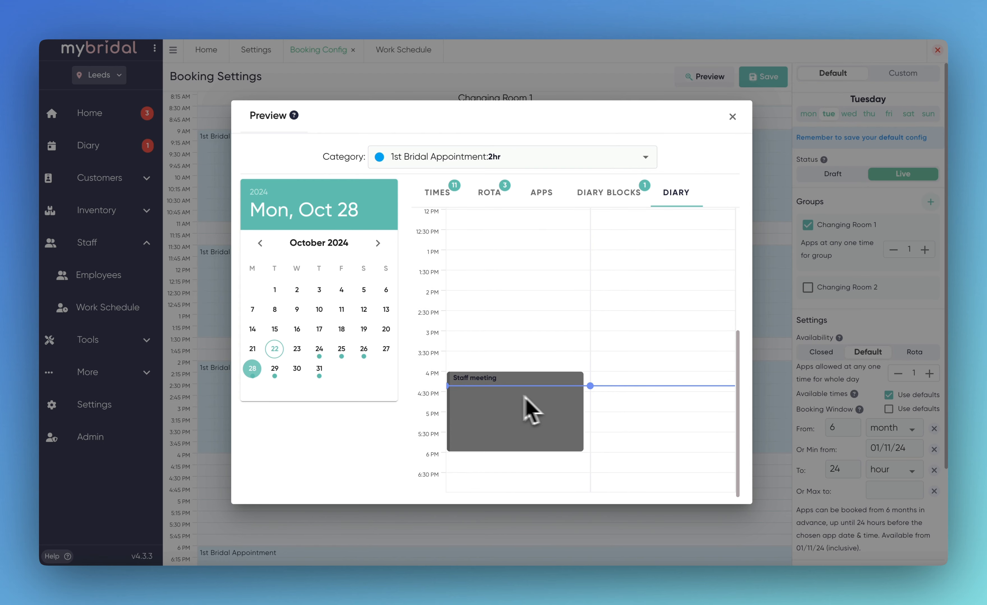
scroll(558, 412, up, 6)
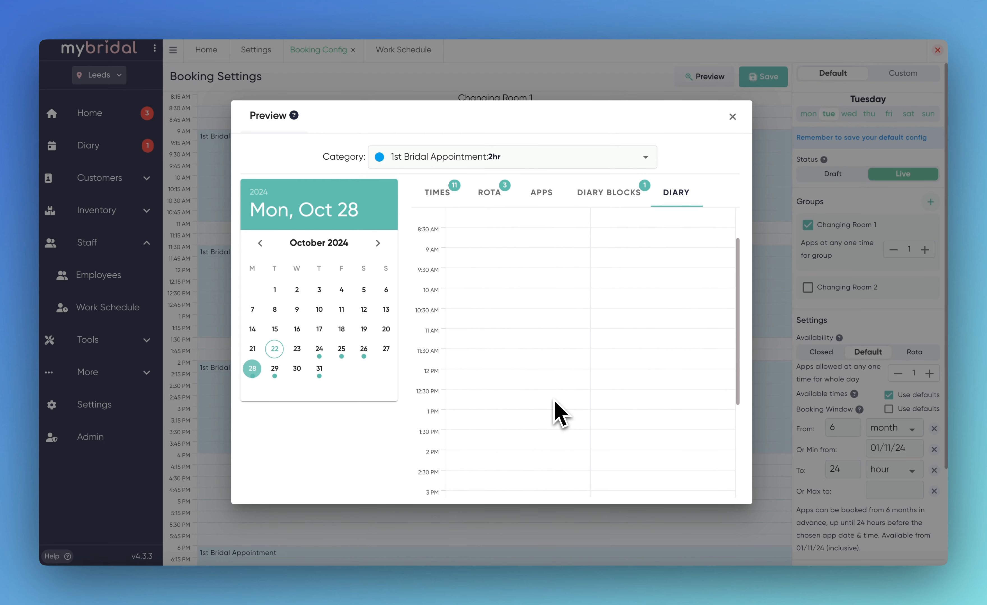
Check the available times, rota, appointments, diary blocks and diary for 5 November 2024, and close the preview
click(378, 243)
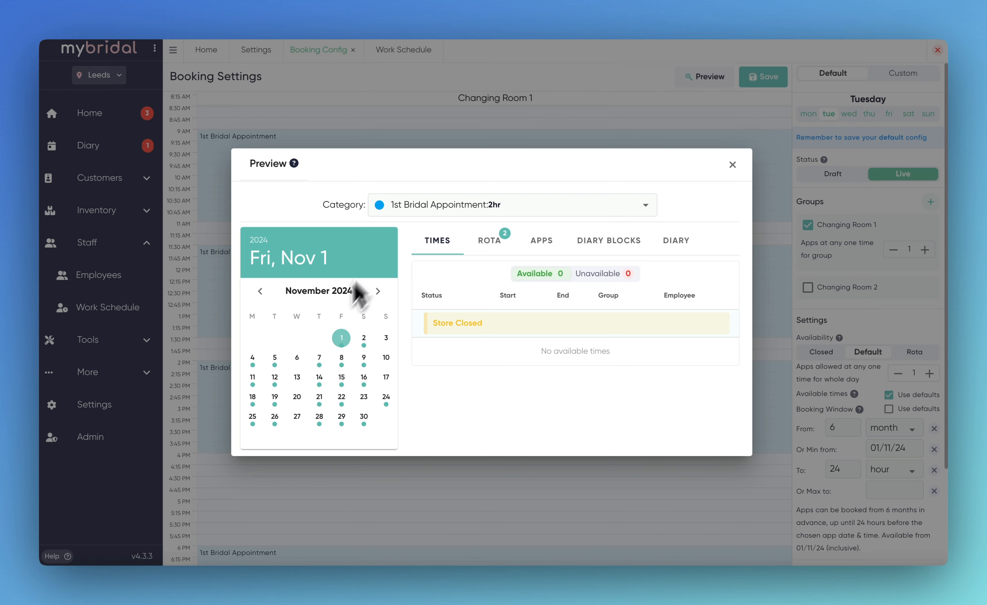
click(279, 359)
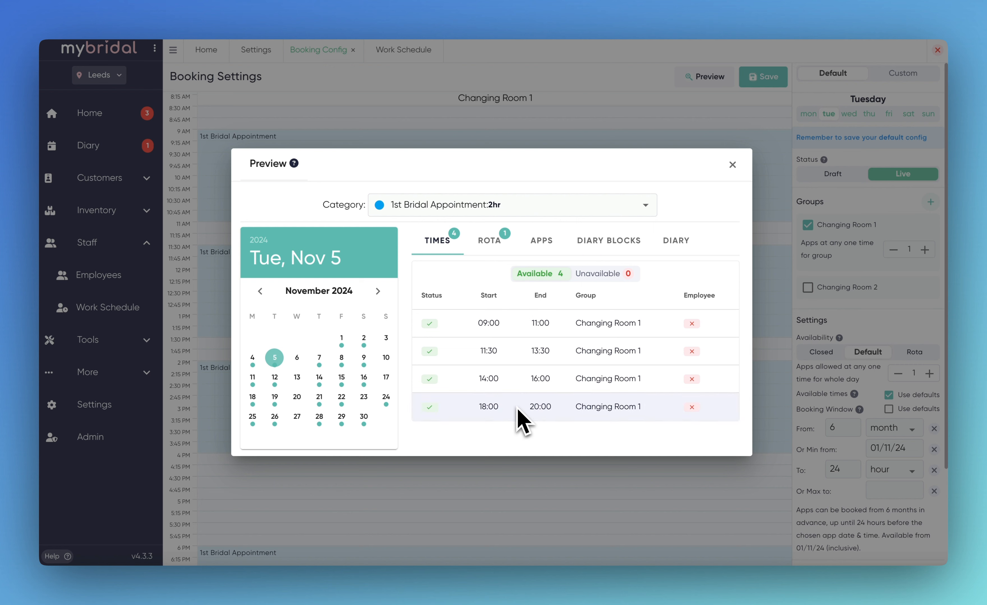
click(497, 249)
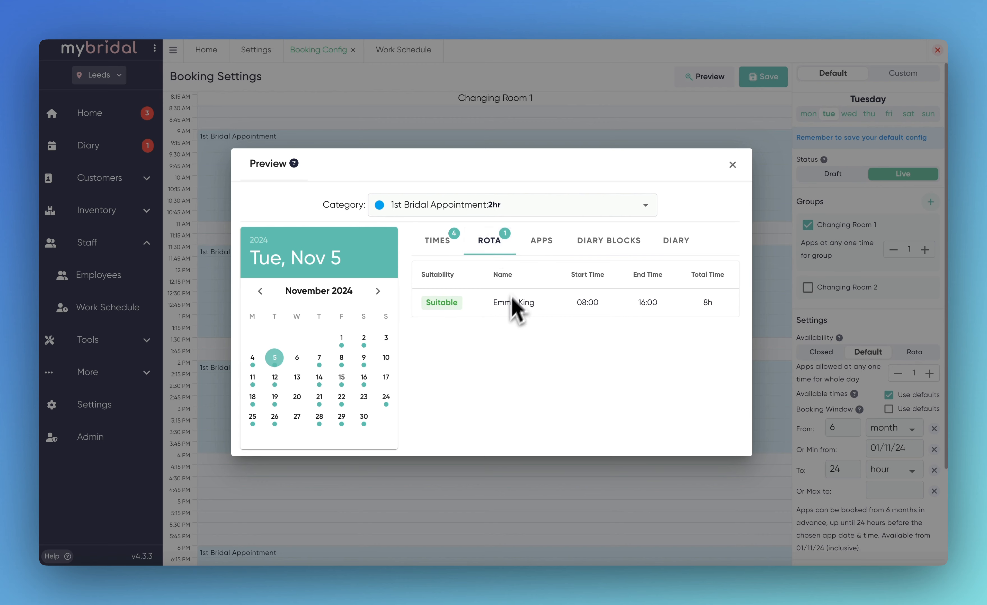
click(538, 243)
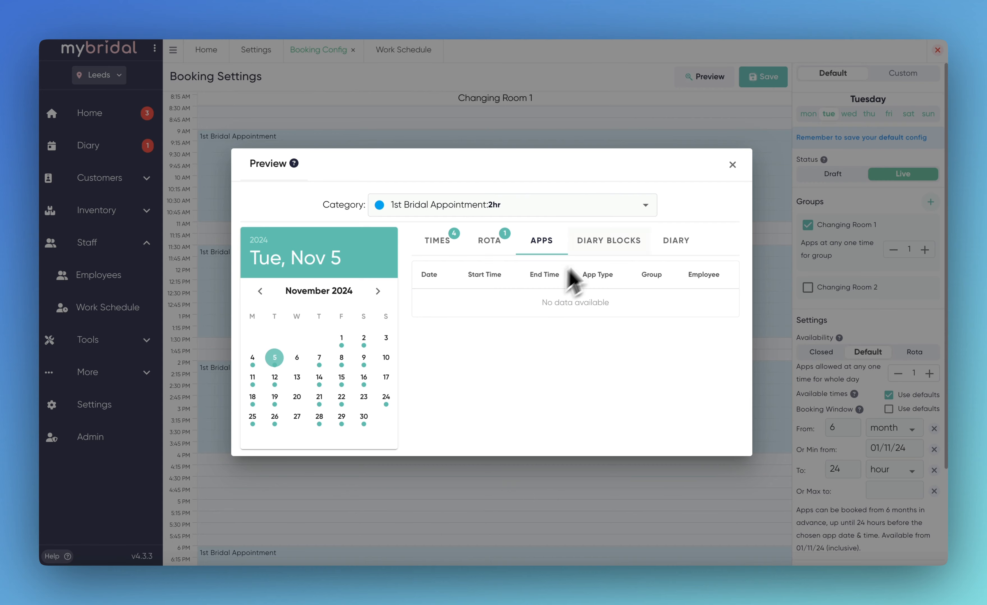
click(610, 242)
click(667, 243)
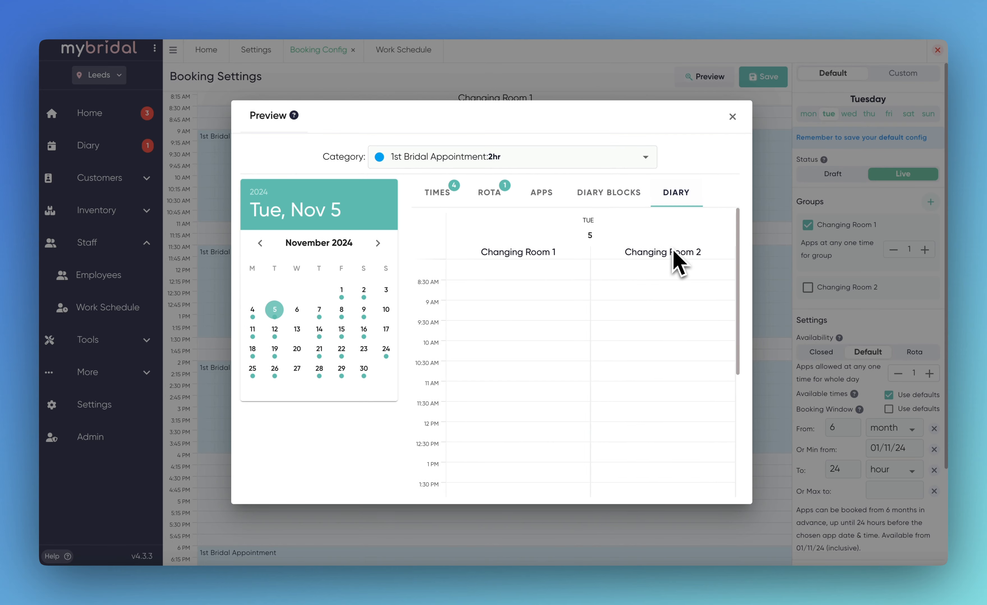
scroll(629, 391, down, 6)
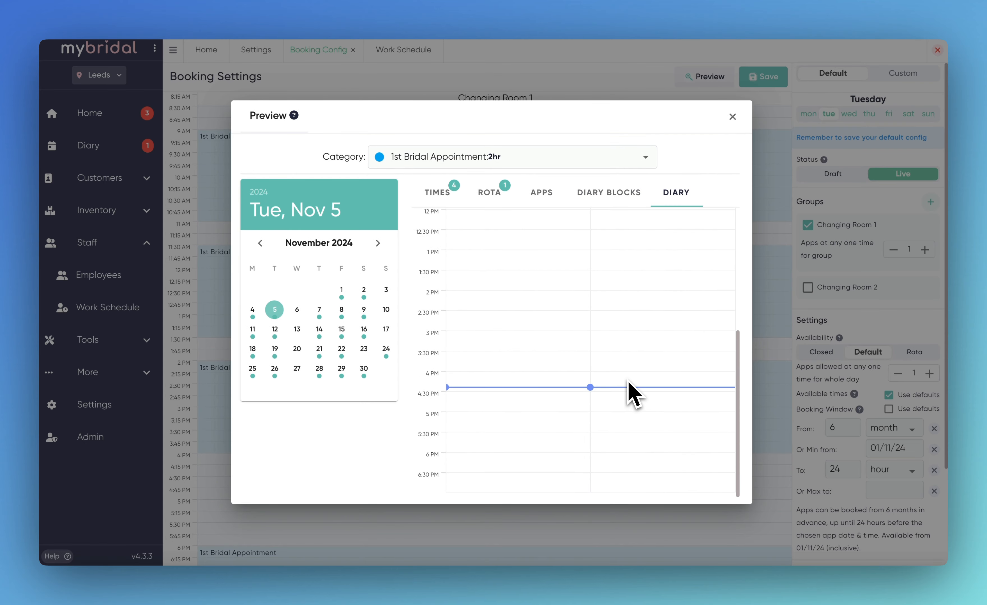
scroll(634, 395, up, 6)
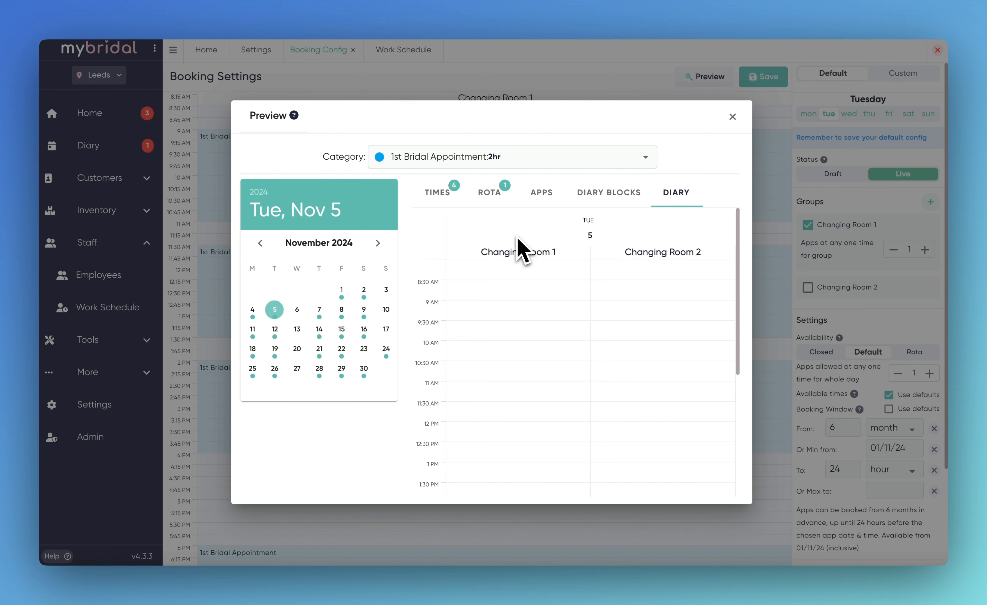
click(732, 117)
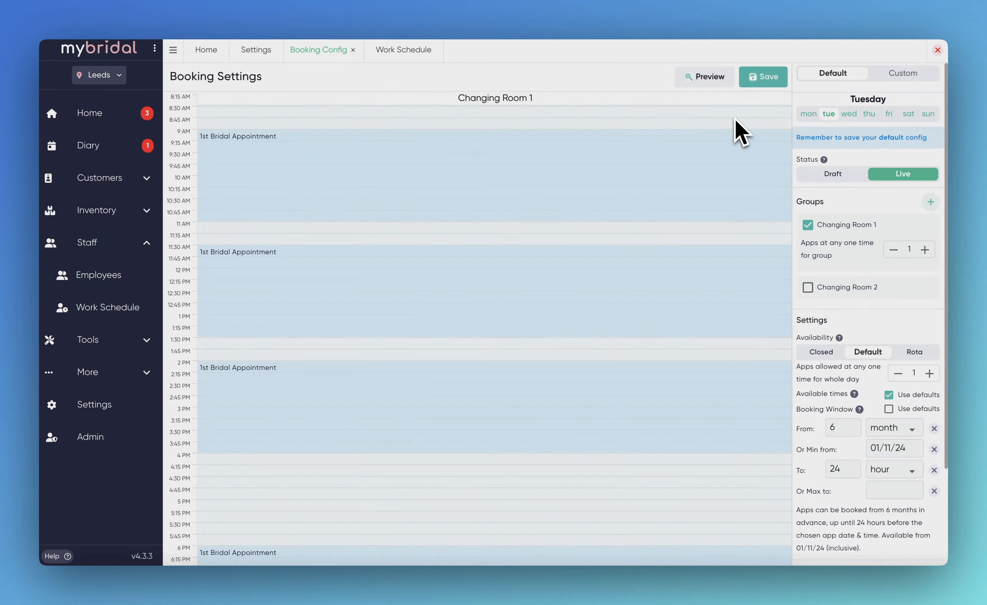
scroll(856, 302, down, 2)
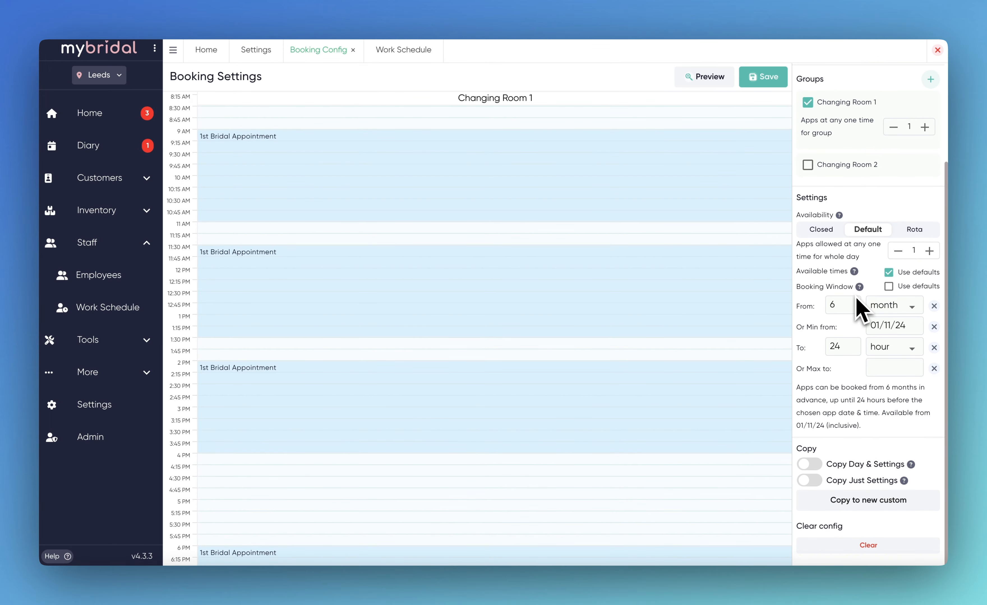
scroll(861, 310, up, 2)
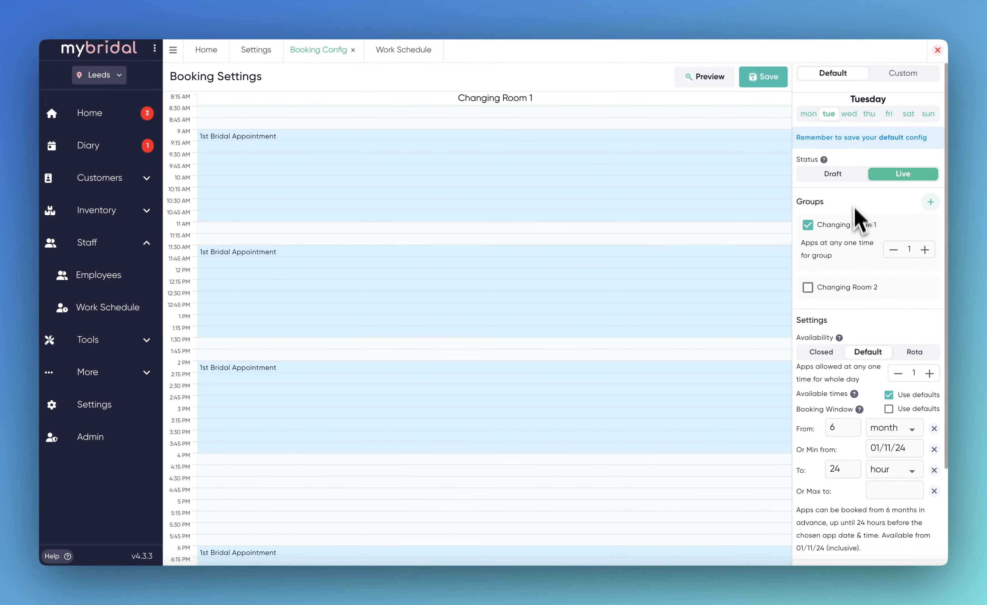